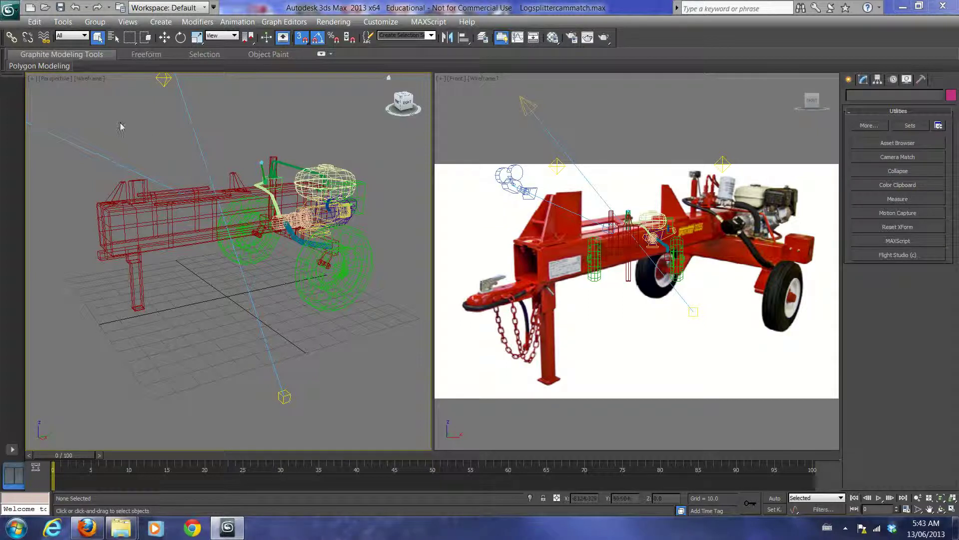
# Switch the Perspective viewport from Wireframe to Shaded display of the log splitter
pyautogui.click(87, 79)
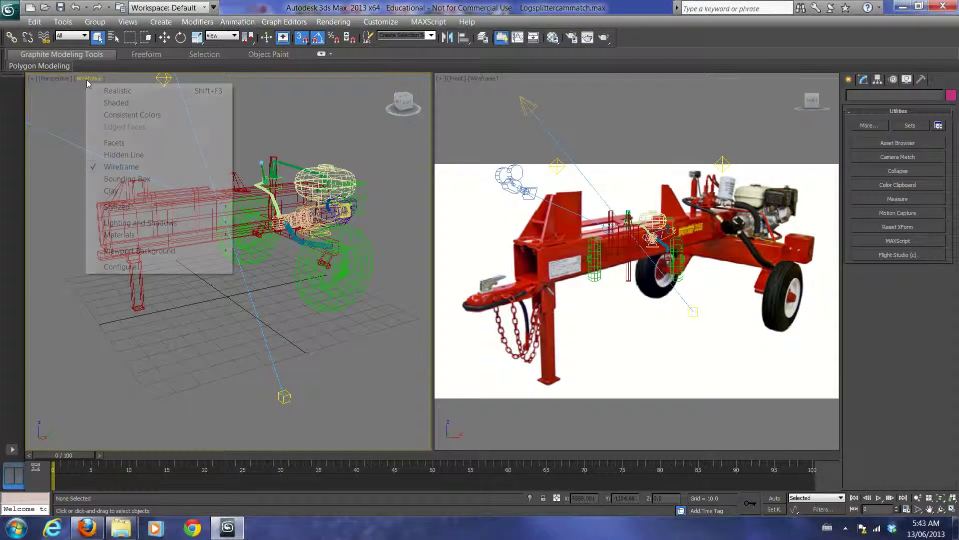
pyautogui.click(100, 103)
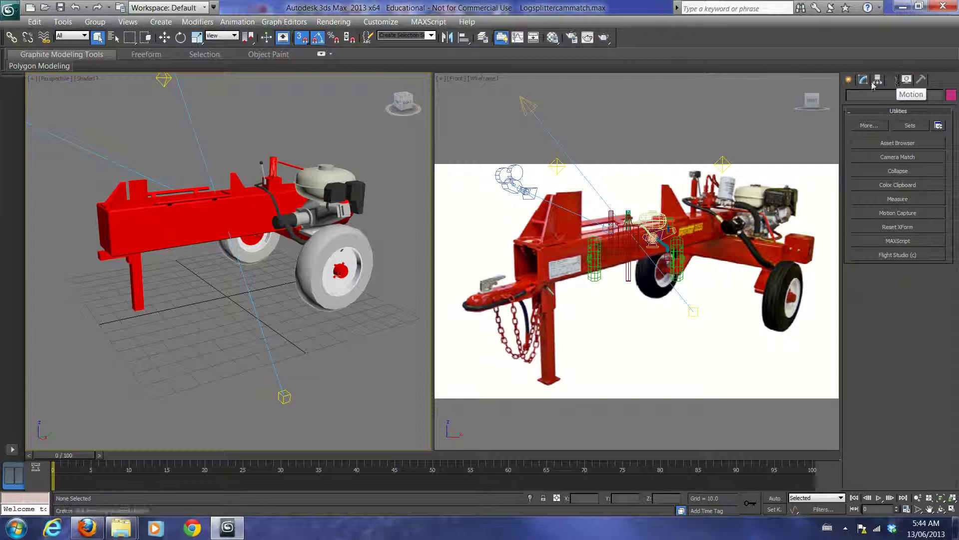
# Choose the Camera Match helper category, then bring up the Camera Match utility in Utilities
pyautogui.click(849, 80)
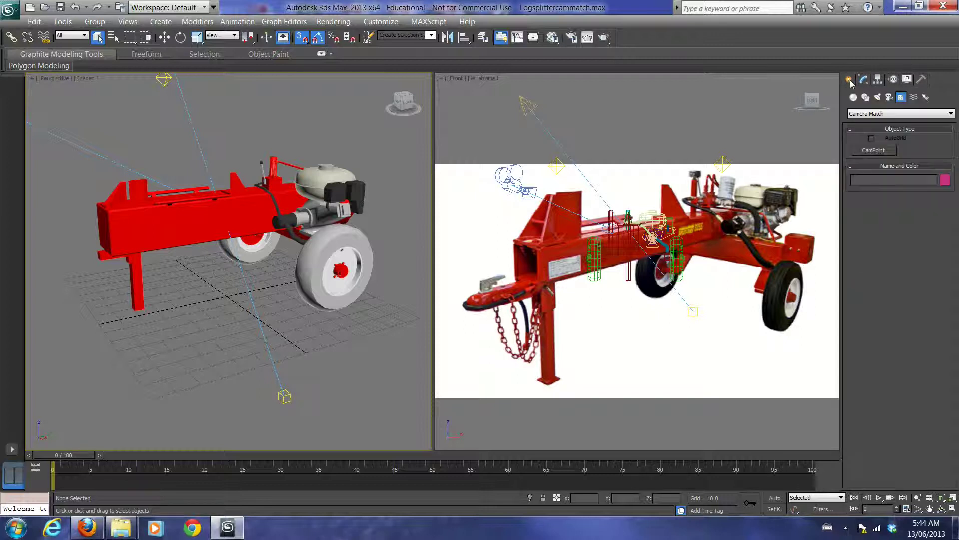
pyautogui.click(898, 114)
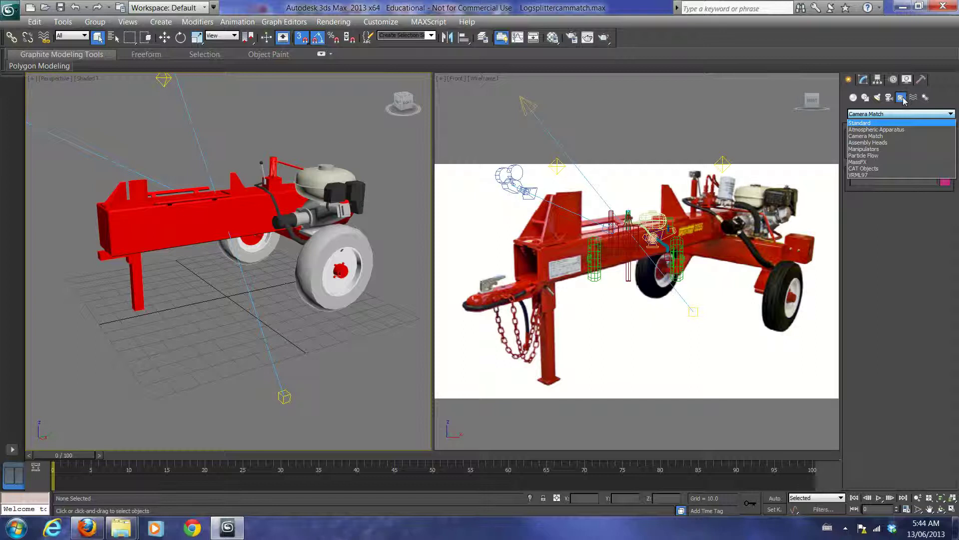
pyautogui.click(874, 138)
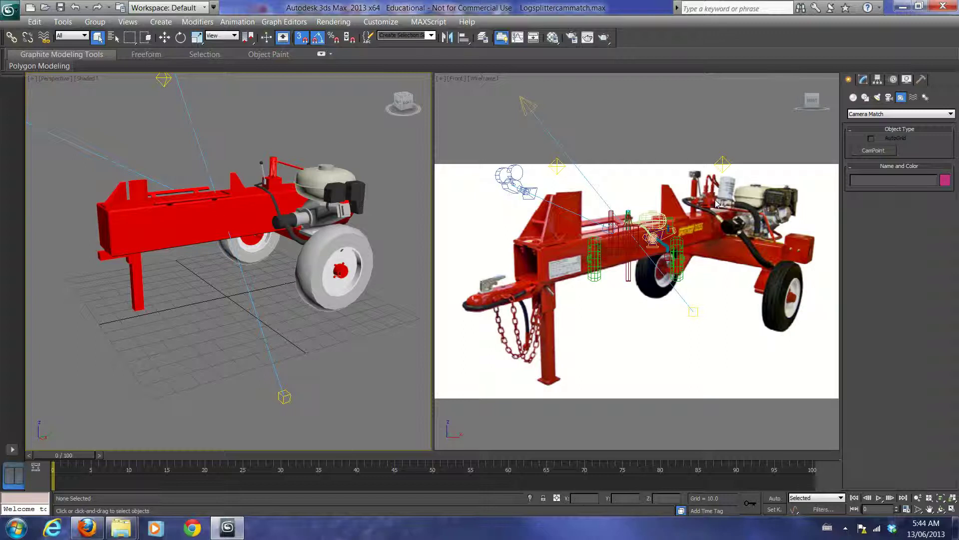
pyautogui.click(921, 79)
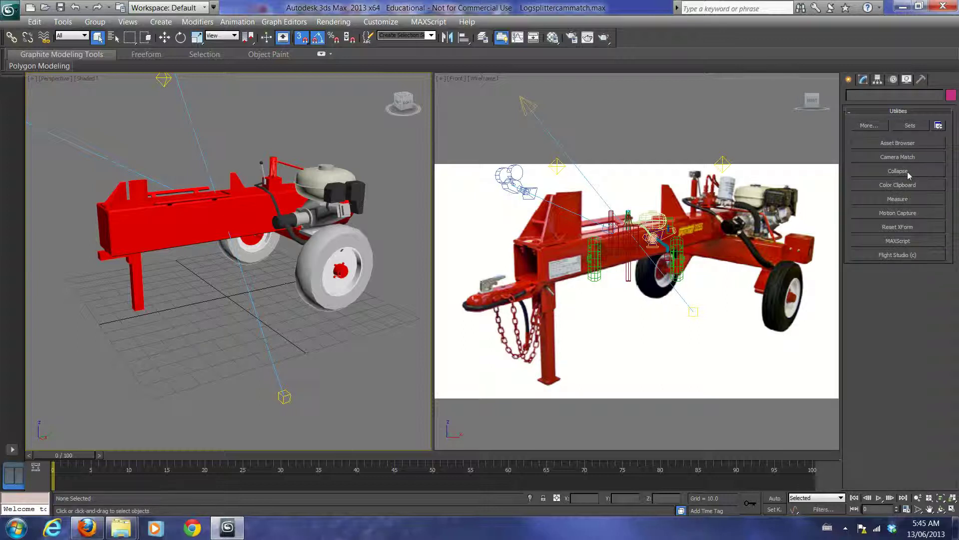
pyautogui.click(910, 157)
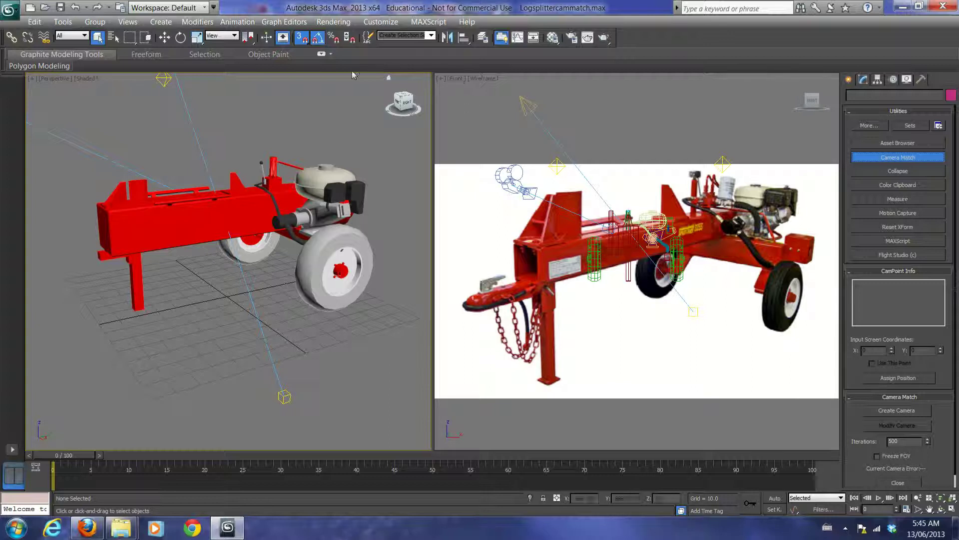
# Set Views > Viewport Background to Custom Image File
pyautogui.click(128, 22)
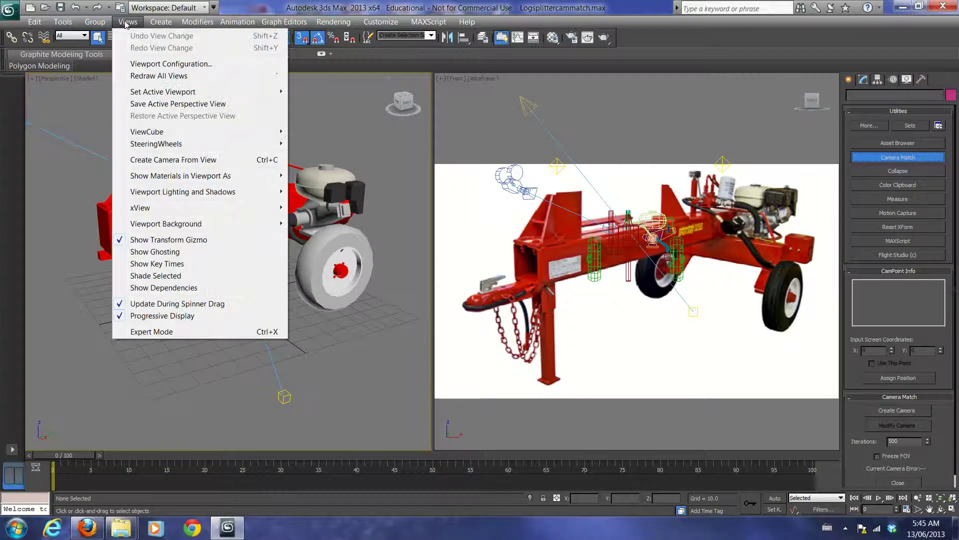
pyautogui.moveTo(95, 22)
pyautogui.moveTo(58, 23)
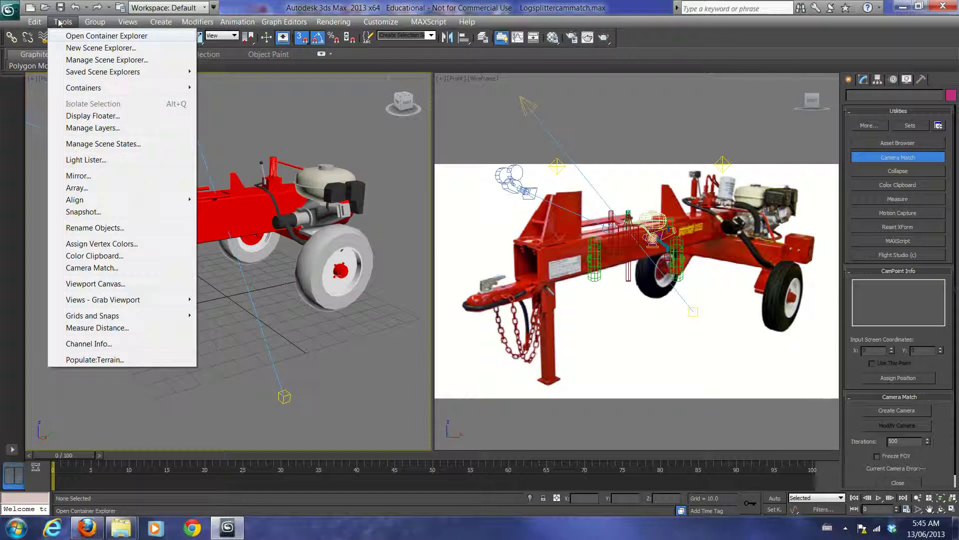
pyautogui.click(59, 22)
pyautogui.click(128, 22)
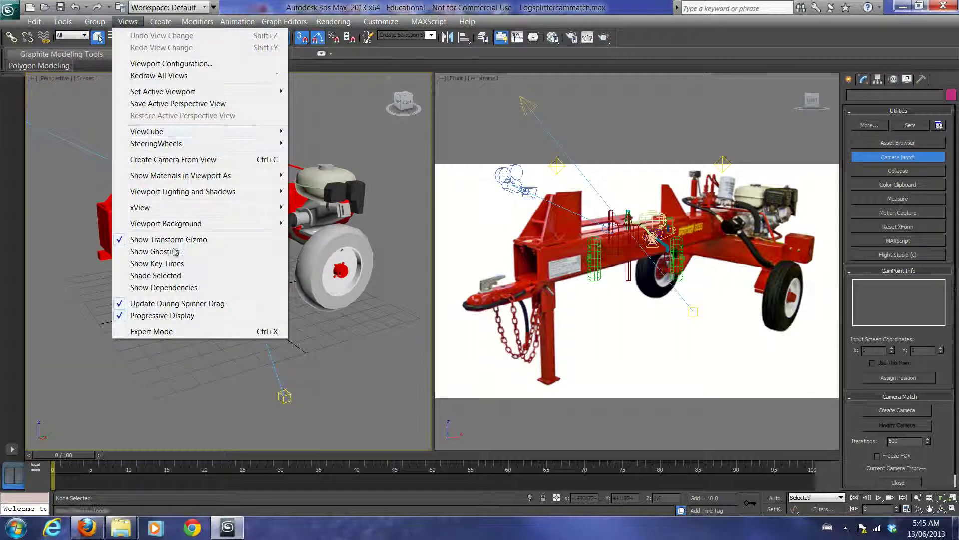
pyautogui.moveTo(182, 226)
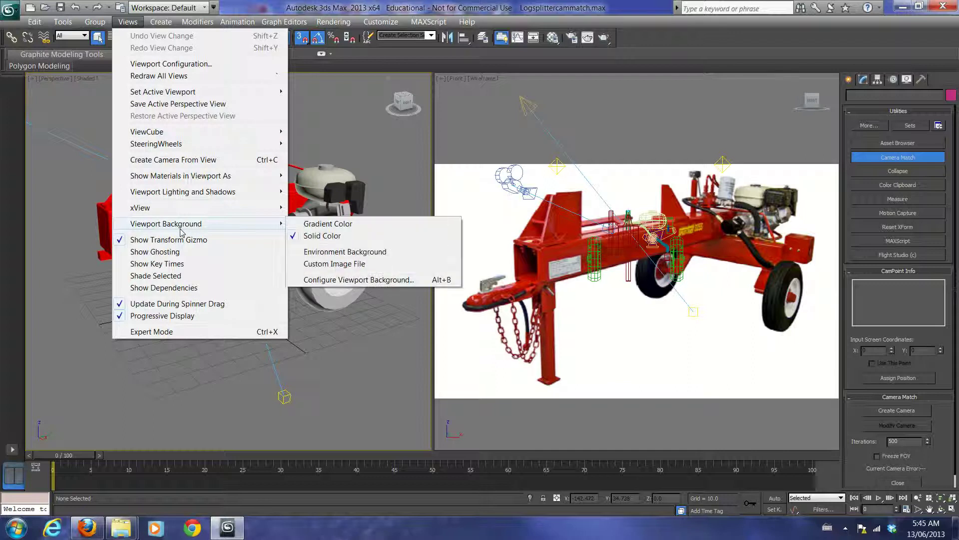
pyautogui.click(355, 264)
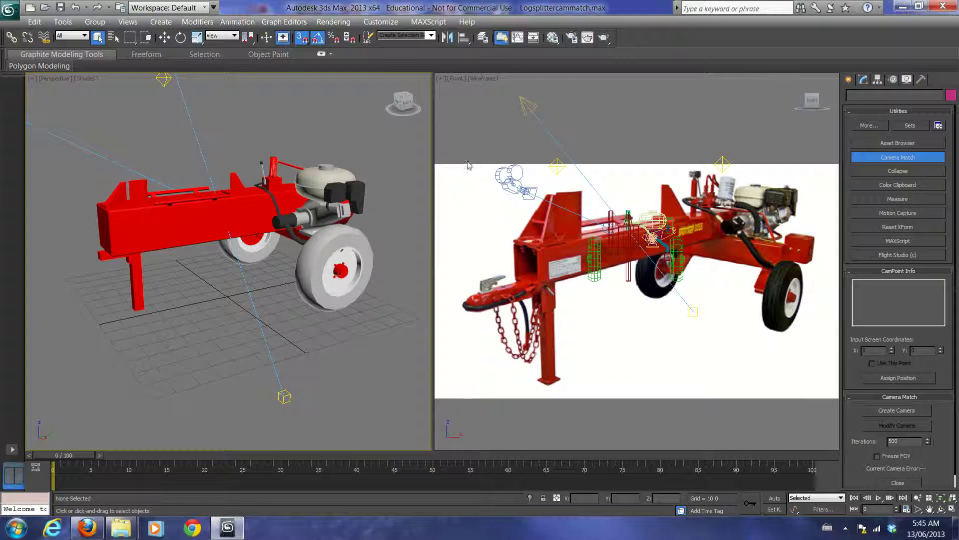
# Try Match Bitmap in Configure Viewport Background, then cancel without applying changes
pyautogui.click(128, 21)
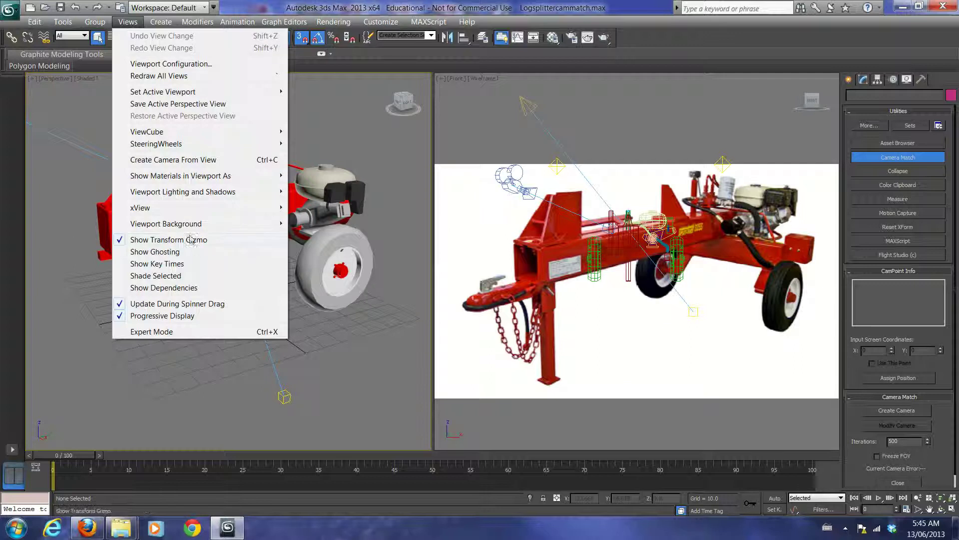
pyautogui.moveTo(242, 225)
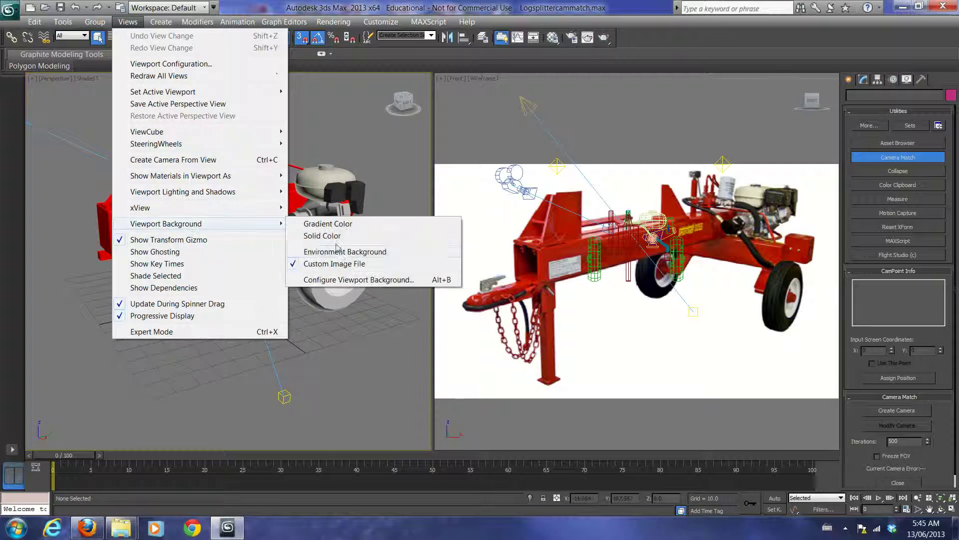
pyautogui.click(342, 279)
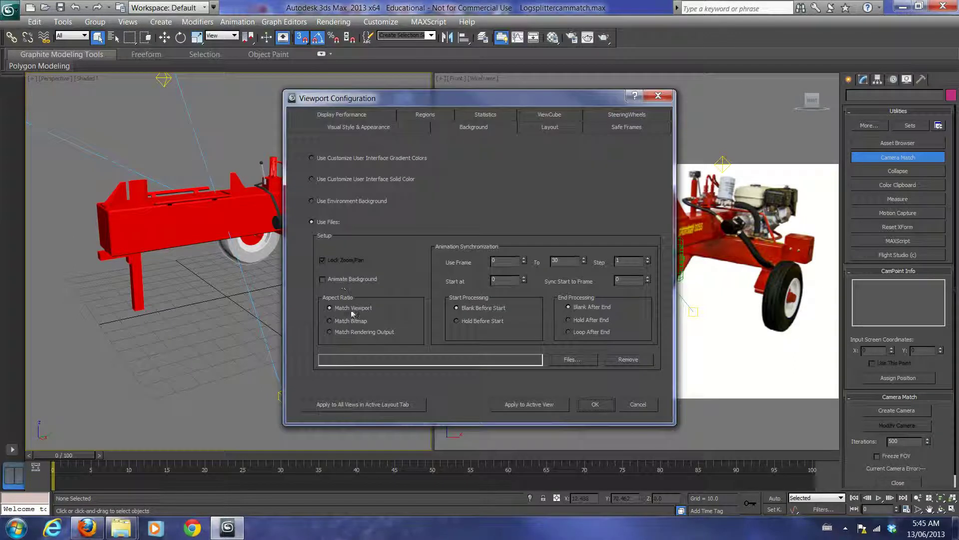
pyautogui.click(333, 319)
pyautogui.click(646, 405)
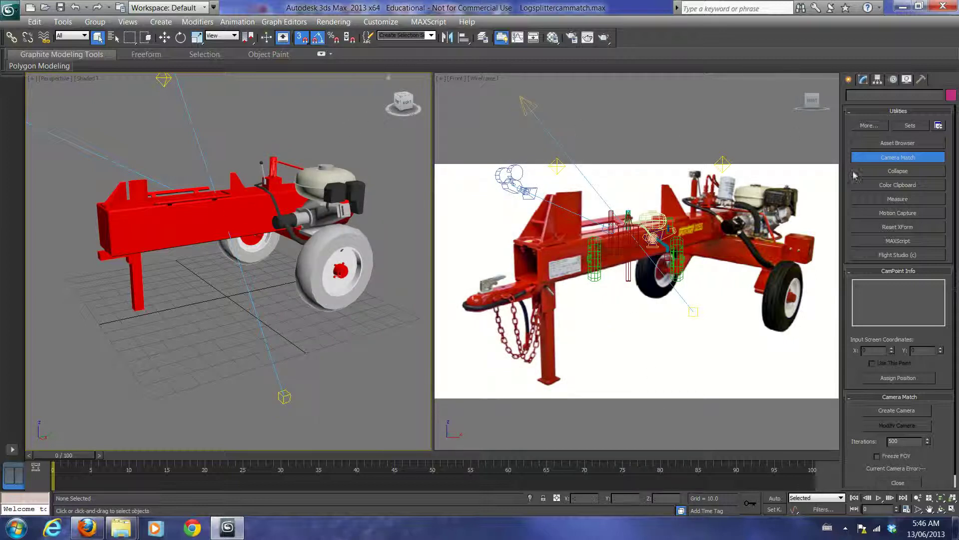
# Start the CamPoint helper tool and set snapping to Vertex instead of grid points
pyautogui.click(848, 79)
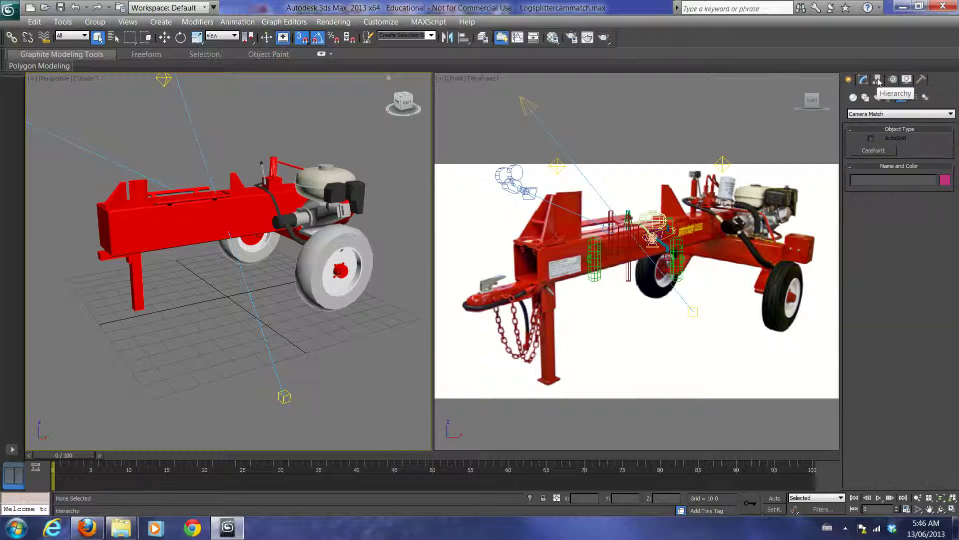
pyautogui.click(888, 151)
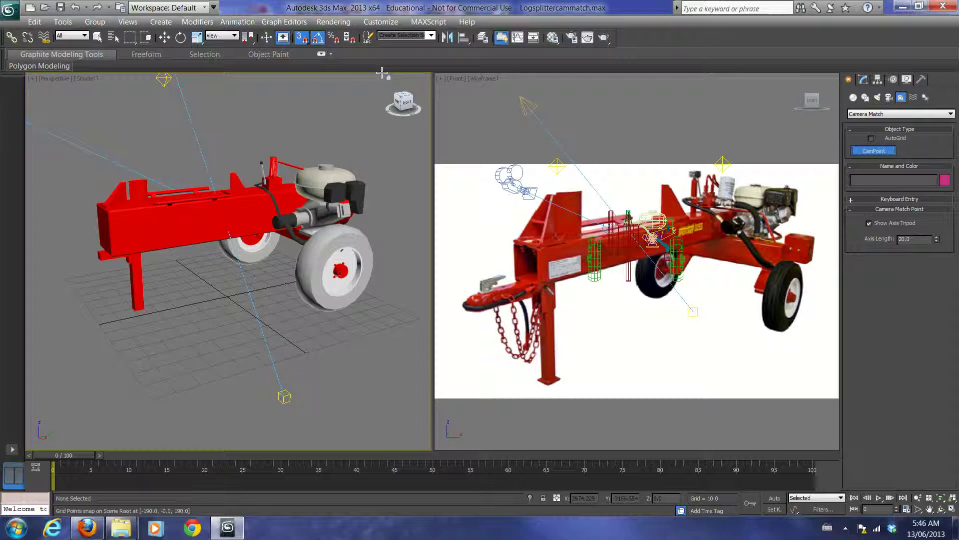
pyautogui.rightClick(305, 40)
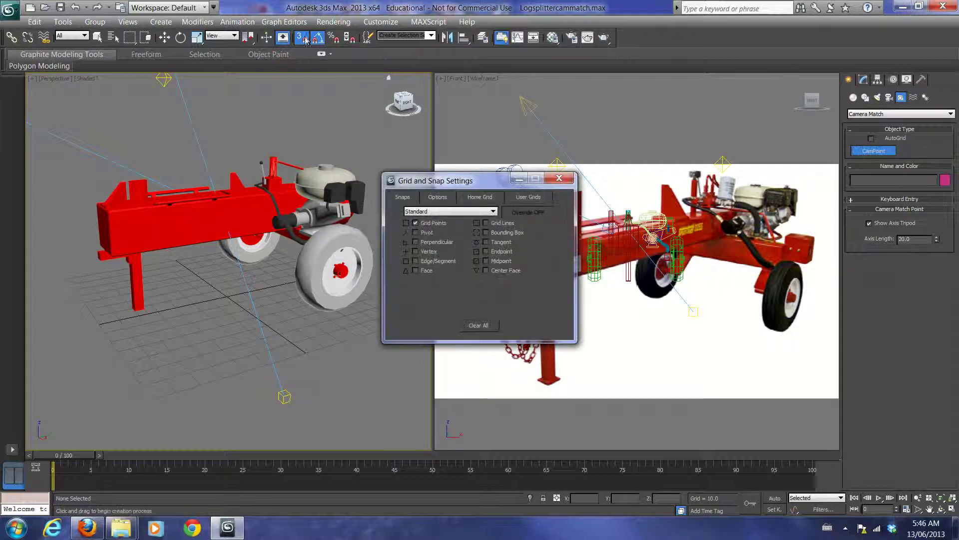
pyautogui.click(416, 251)
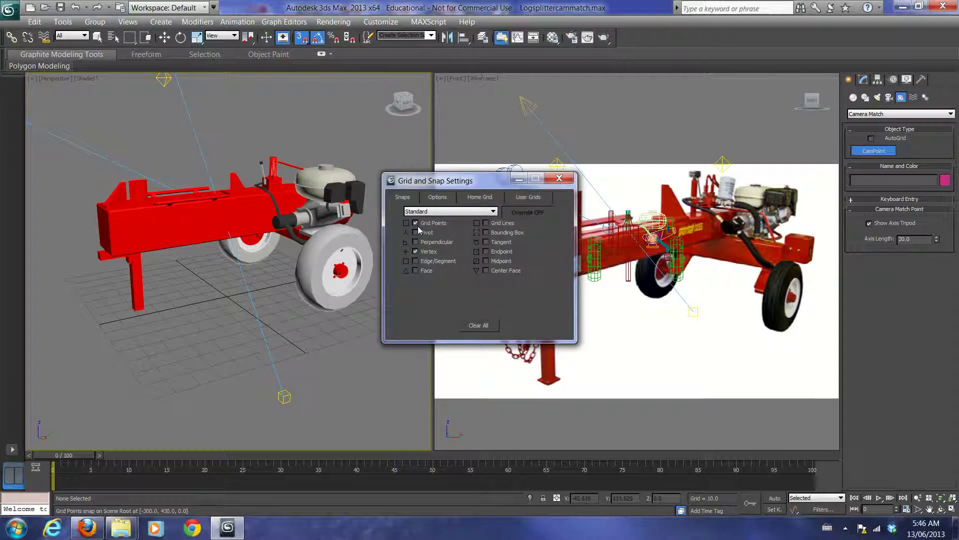
pyautogui.click(559, 179)
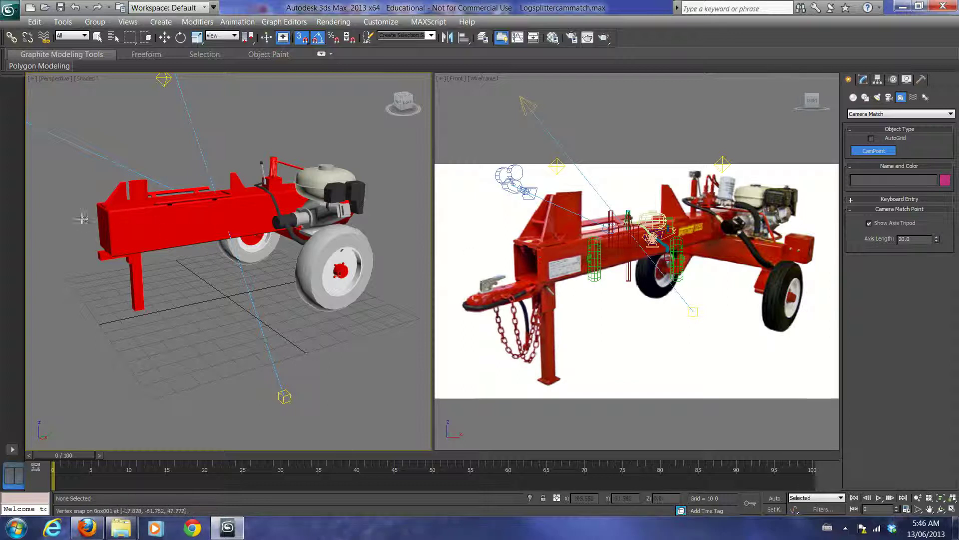
# Place CamPoints on the beam end, wheel, engine, lever top and beam top
pyautogui.click(108, 213)
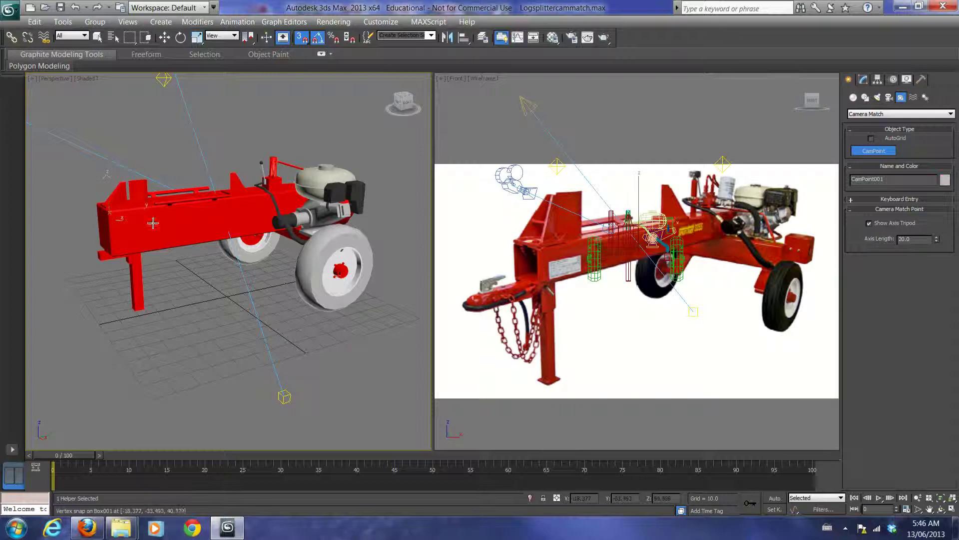
pyautogui.click(339, 310)
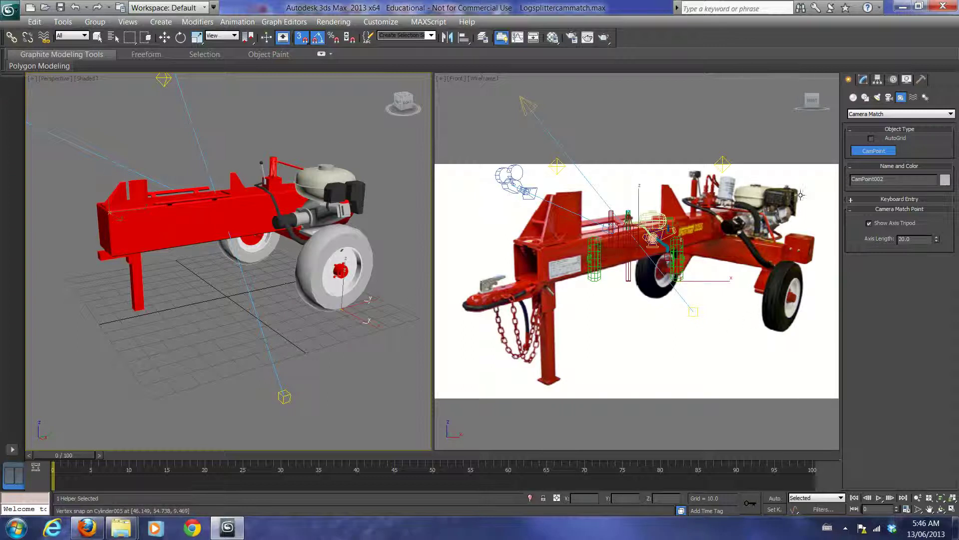
pyautogui.click(369, 184)
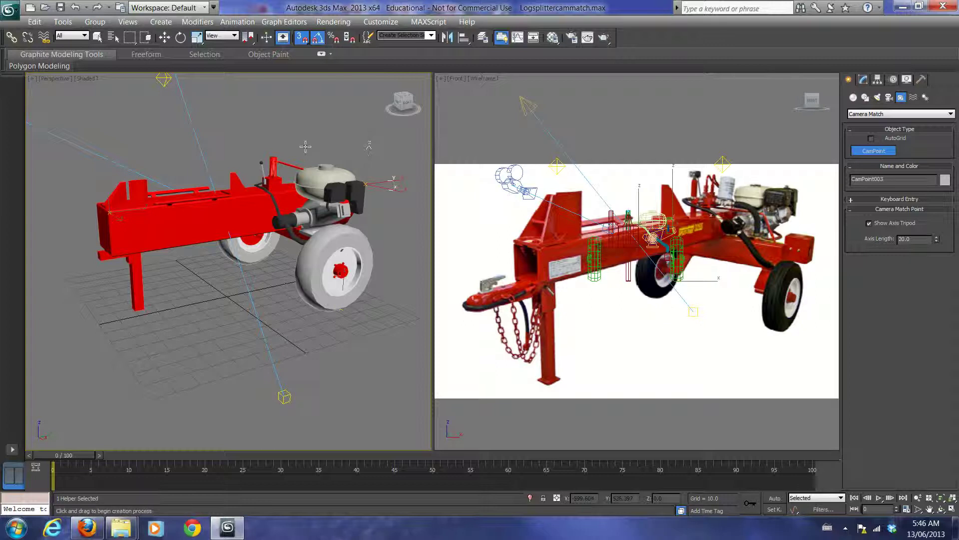
pyautogui.click(272, 154)
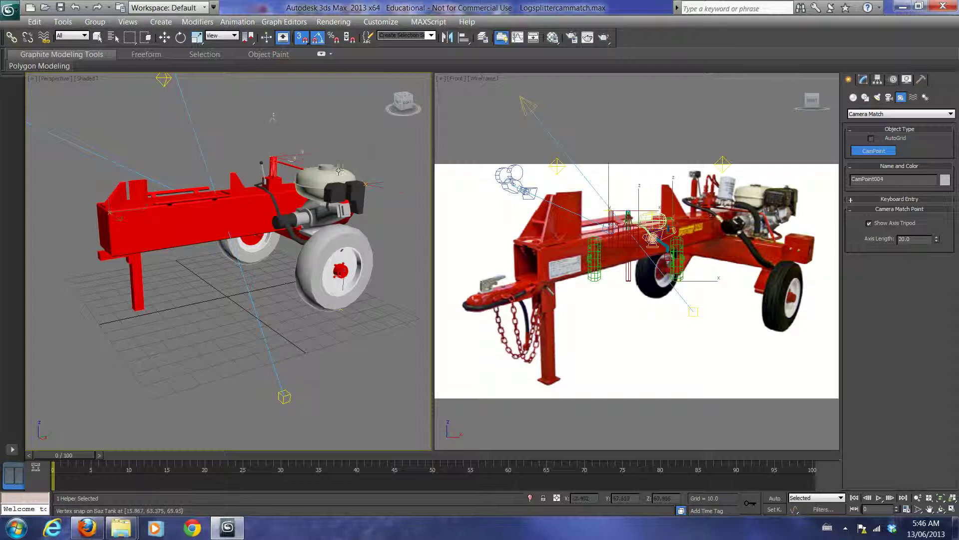
pyautogui.click(200, 193)
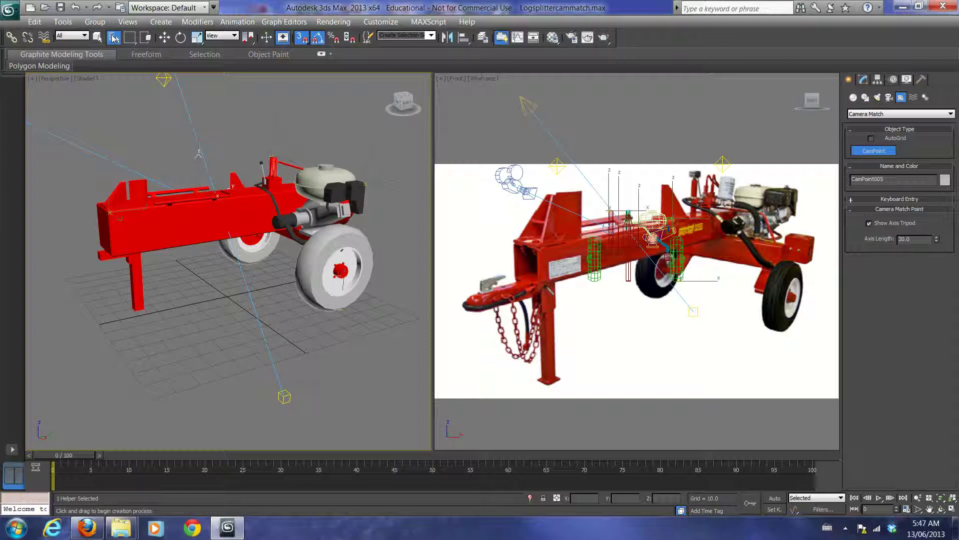
# Check the five CamPoints in Select From Scene, then cancel the dialog
pyautogui.click(114, 38)
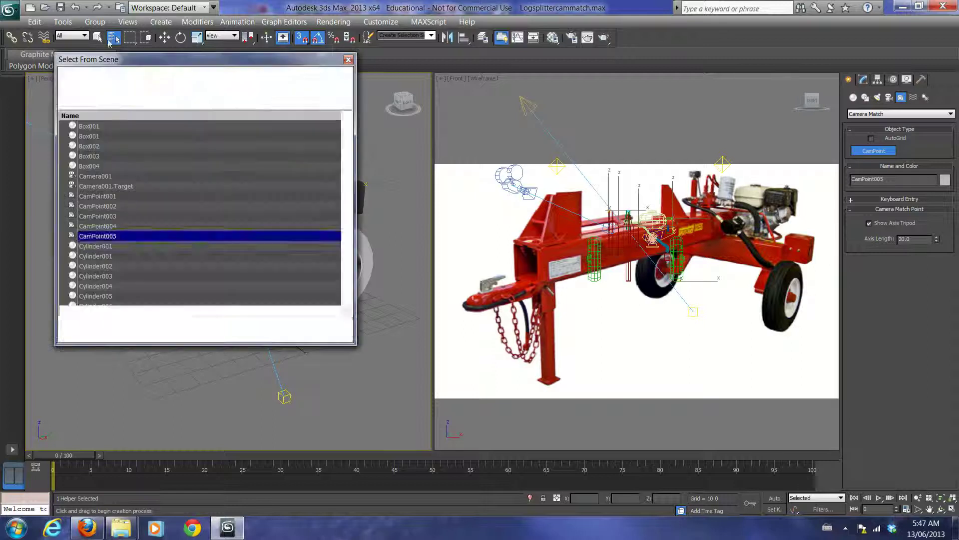
pyautogui.click(111, 199)
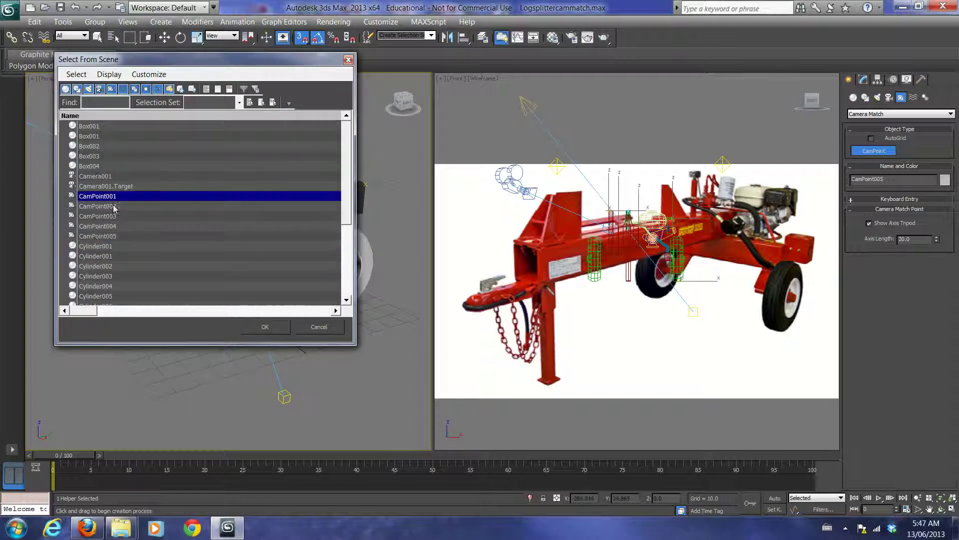
pyautogui.click(331, 329)
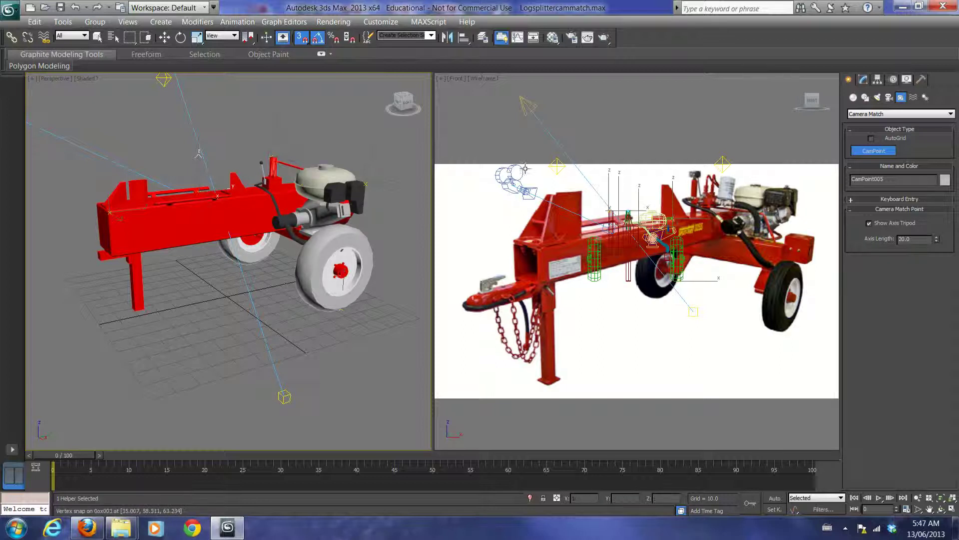
# Mark CamPoint001 as Use This Point and assign its photo position, declining the aspect fix
pyautogui.click(923, 80)
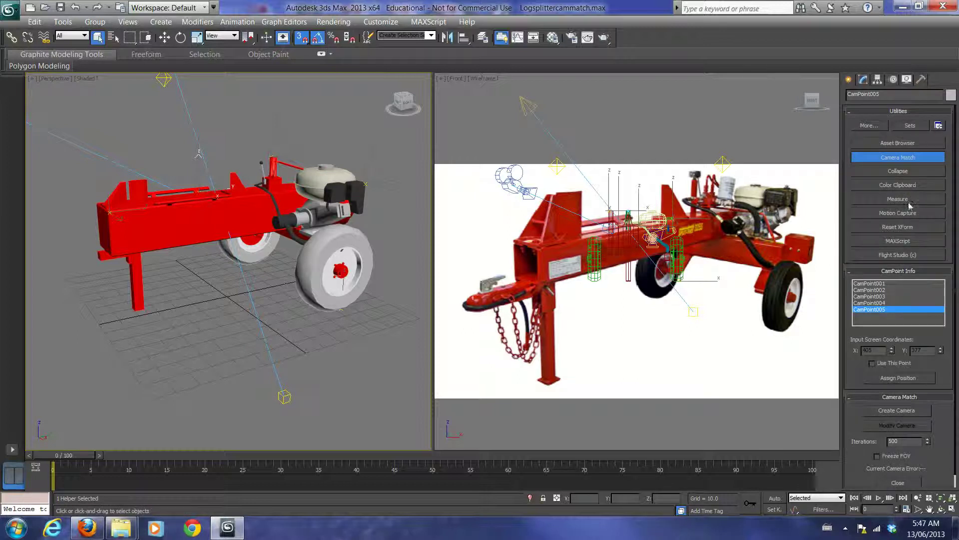
pyautogui.click(869, 283)
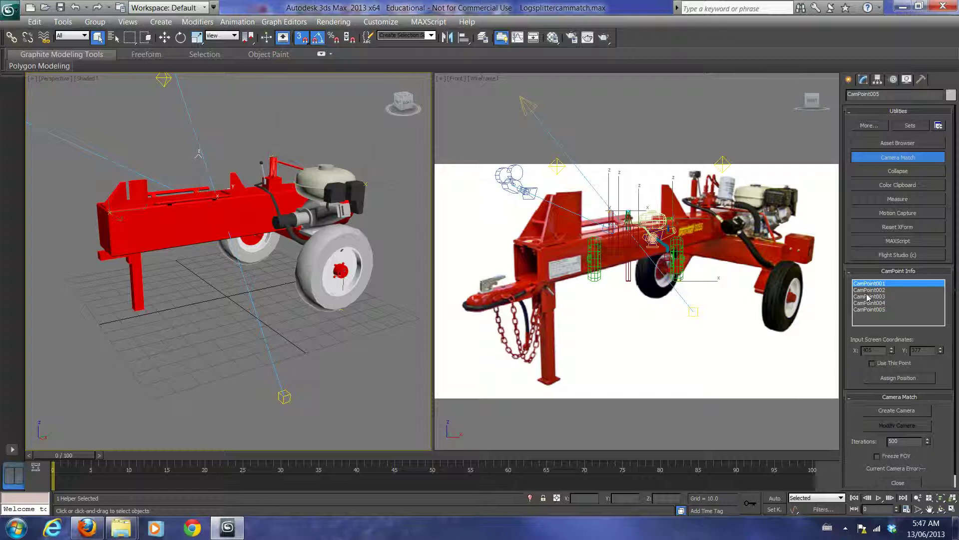
pyautogui.click(870, 366)
pyautogui.click(898, 379)
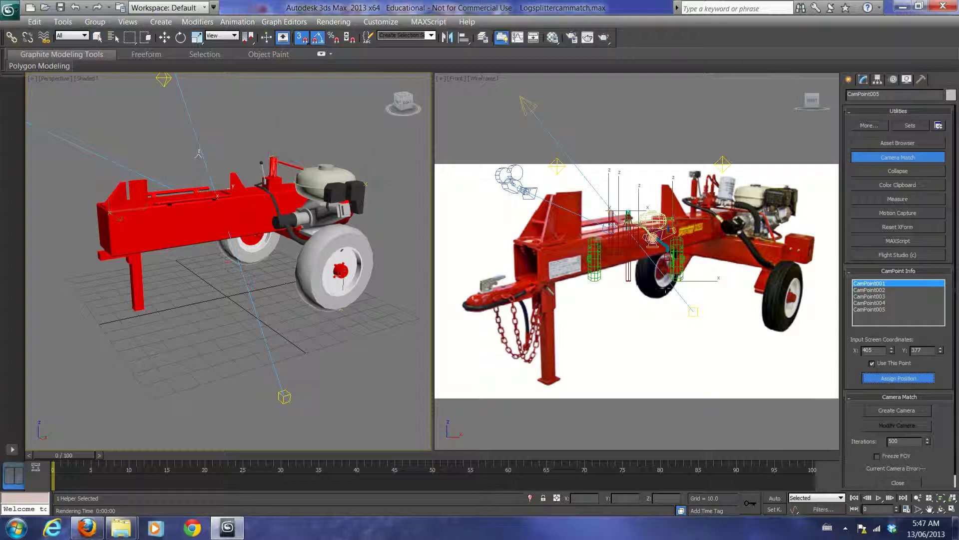
pyautogui.click(549, 257)
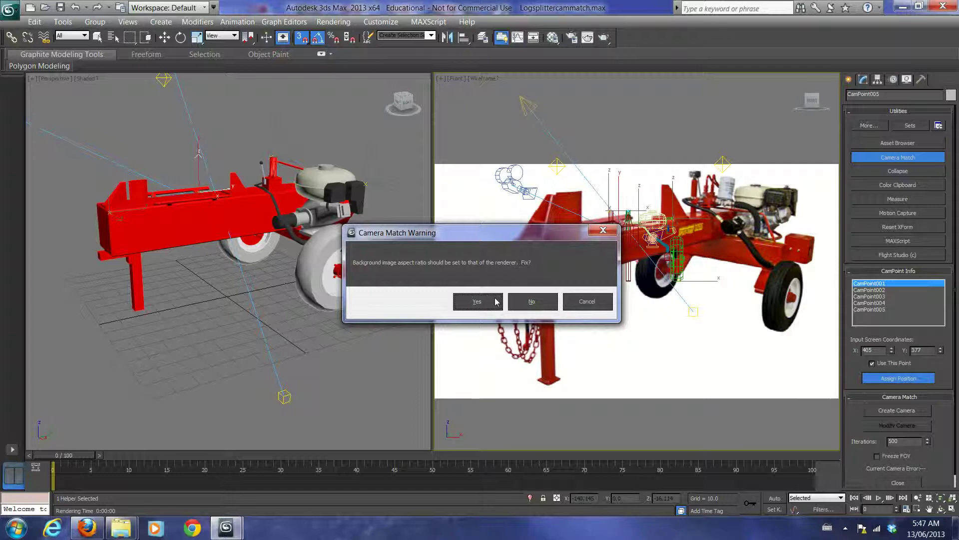
pyautogui.click(588, 302)
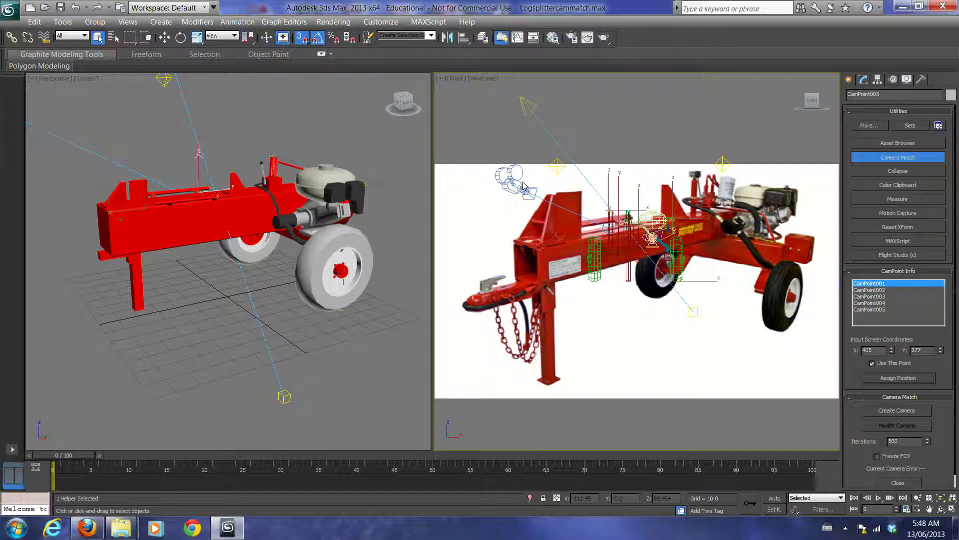
# Set the render output to a Custom size of 1000 × 580
pyautogui.click(573, 37)
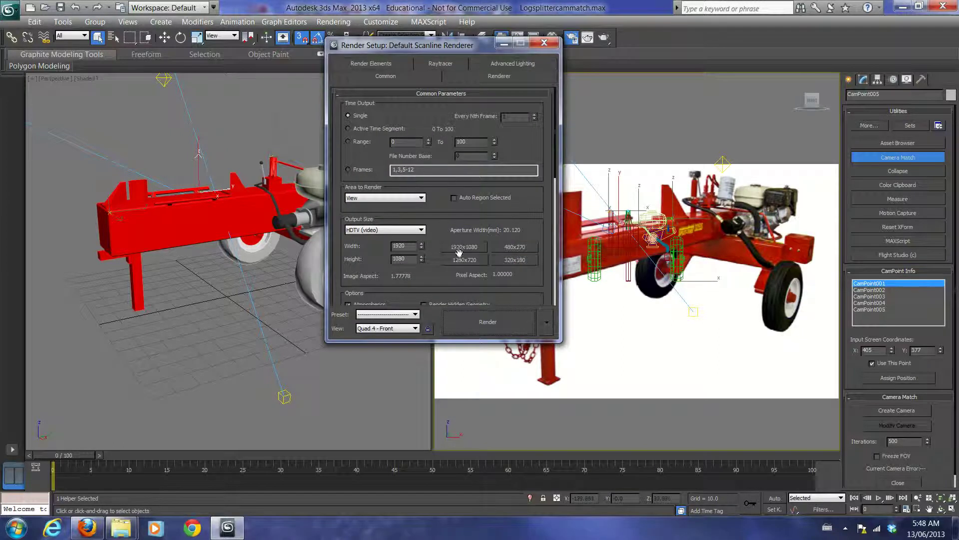
pyautogui.click(400, 230)
pyautogui.click(398, 238)
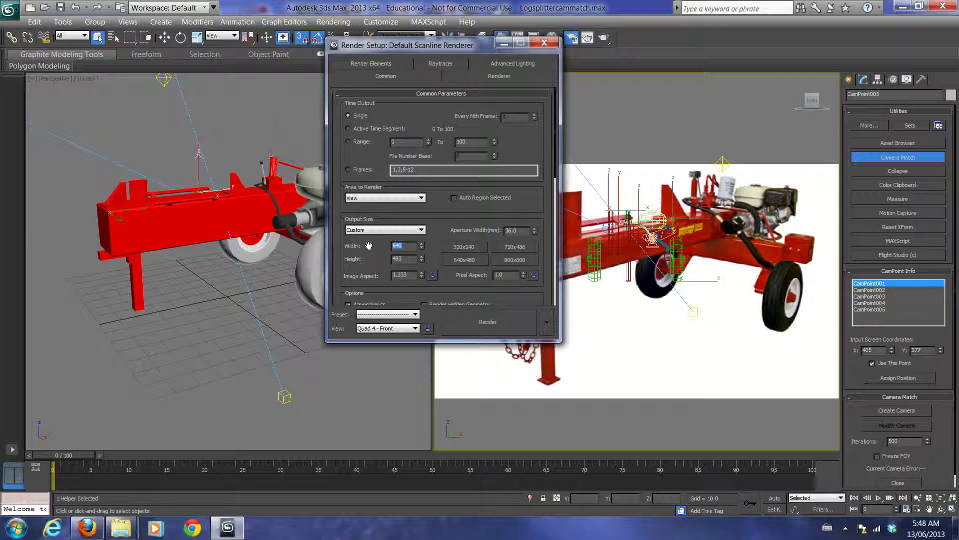
pyautogui.press('Num_Lock')
pyautogui.write('500')
pyautogui.press('Tab')
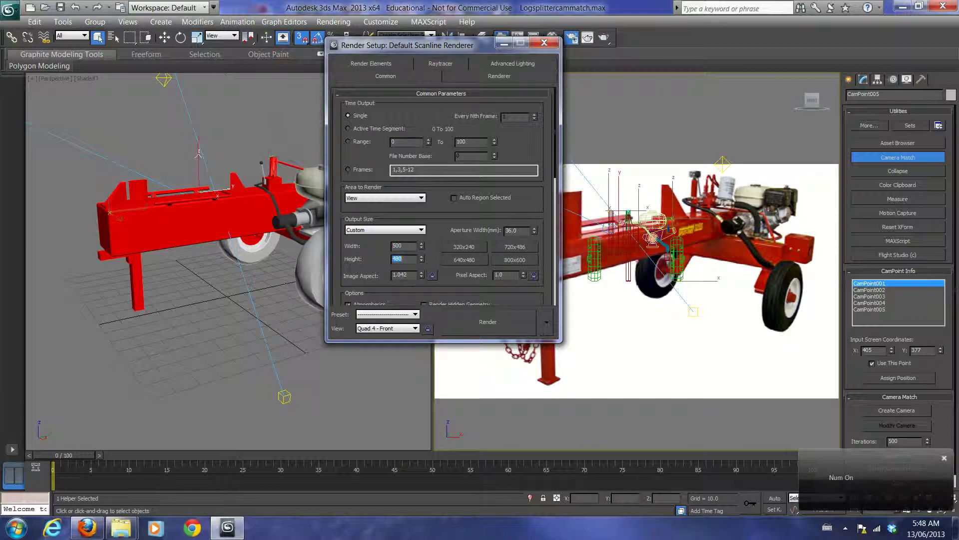
pyautogui.hotkey('shift', 'Tab')
pyautogui.write('1')
pyautogui.press('Tab')
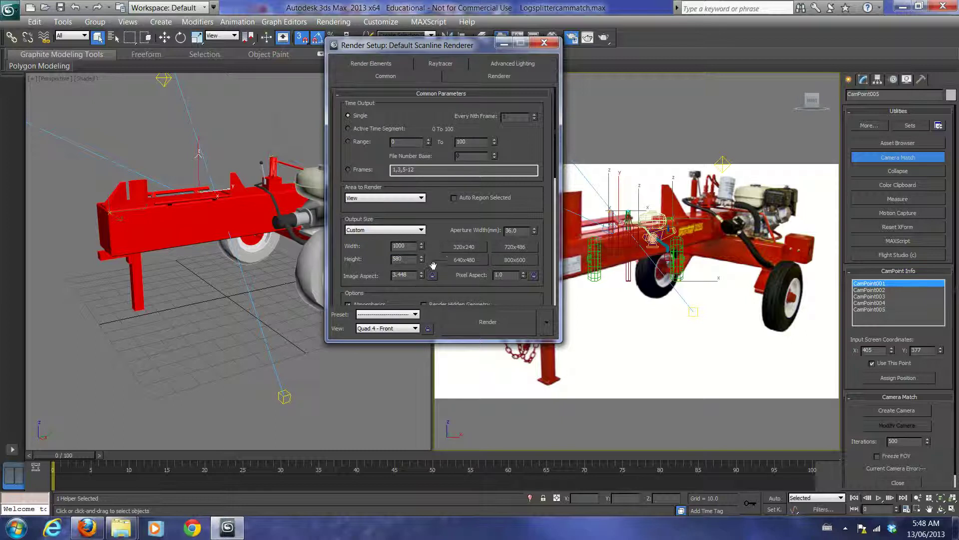
# Test-render the Front view with Save File unchecked, then close the render windows
pyautogui.click(495, 324)
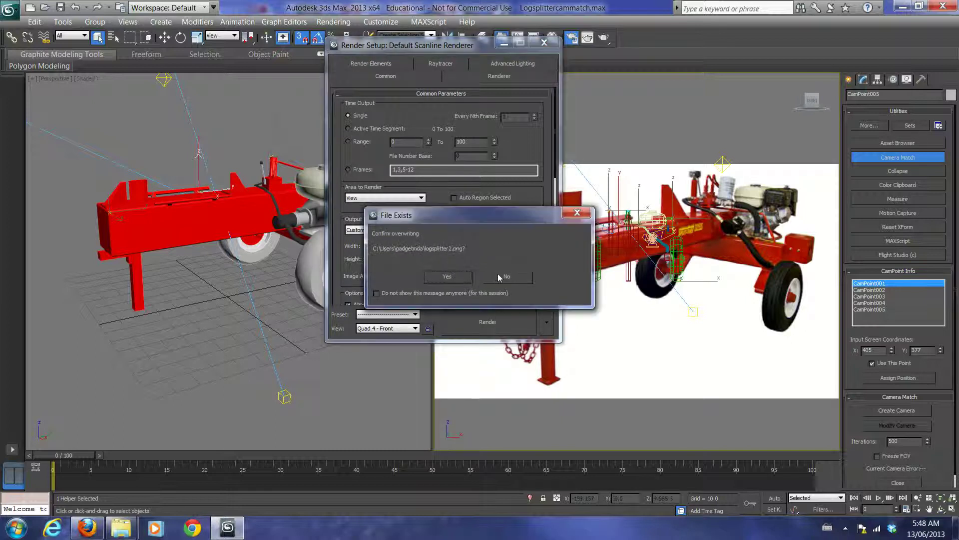
pyautogui.click(513, 280)
pyautogui.moveTo(527, 297); pyautogui.dragTo(498, 129)
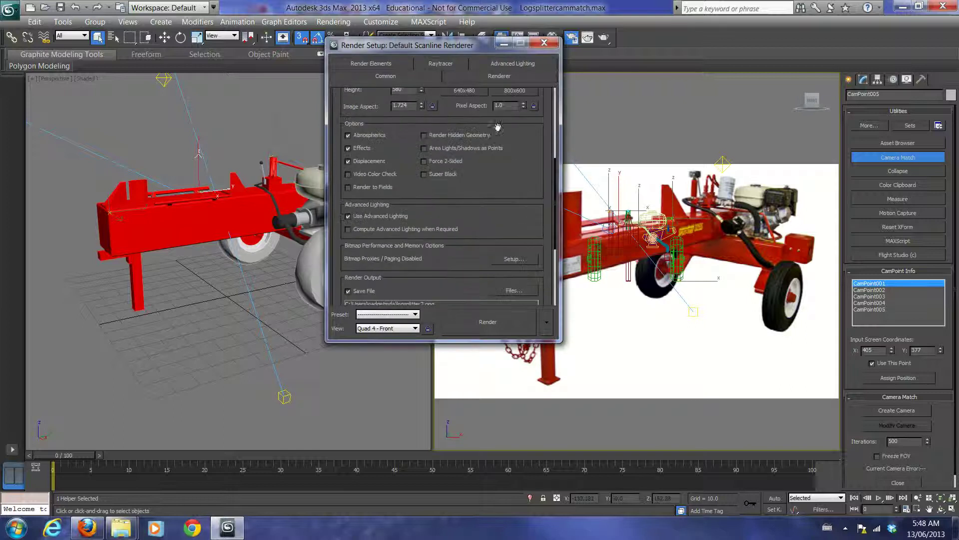
pyautogui.moveTo(492, 225); pyautogui.dragTo(463, 68)
pyautogui.click(348, 159)
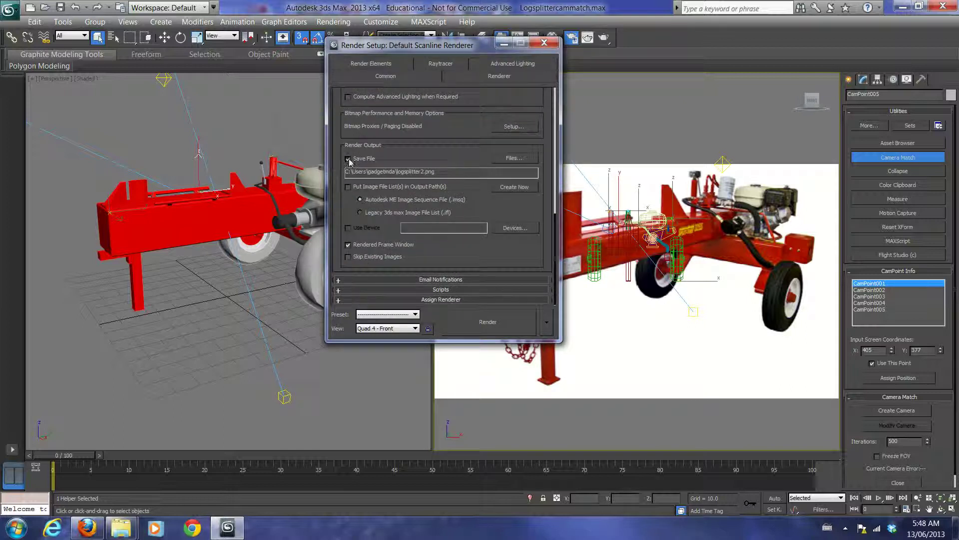
pyautogui.click(489, 322)
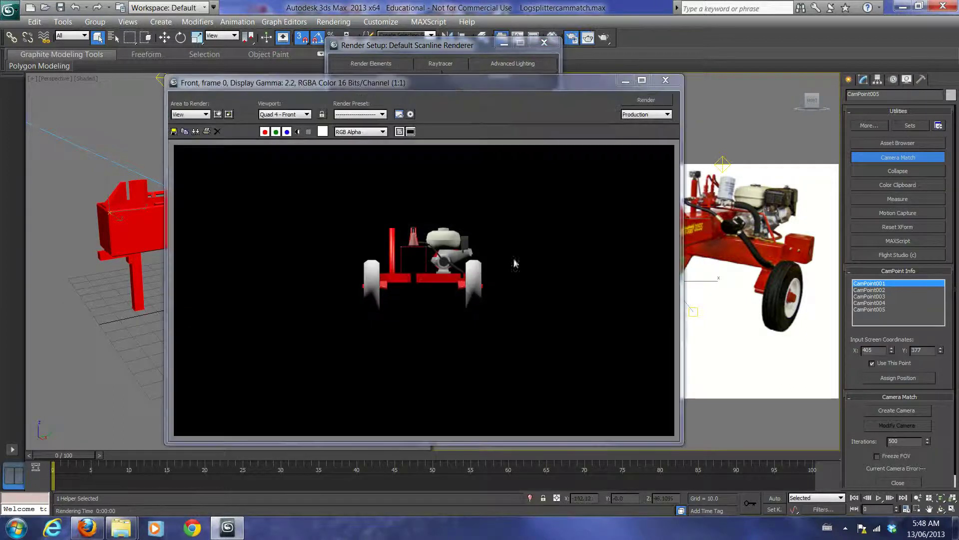
pyautogui.click(665, 80)
pyautogui.click(544, 43)
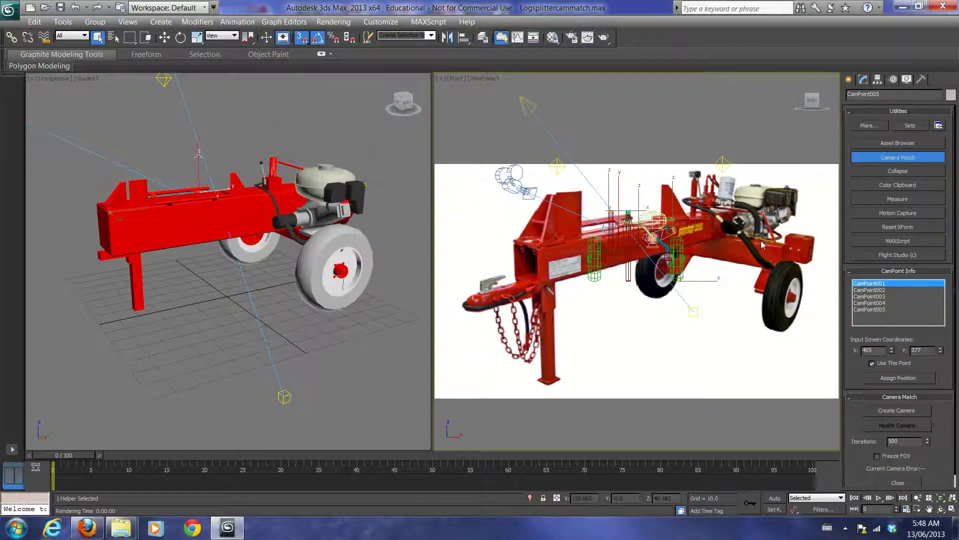
# Assign CamPoint001's position on the photo and accept matching the background aspect ratio
pyautogui.click(888, 378)
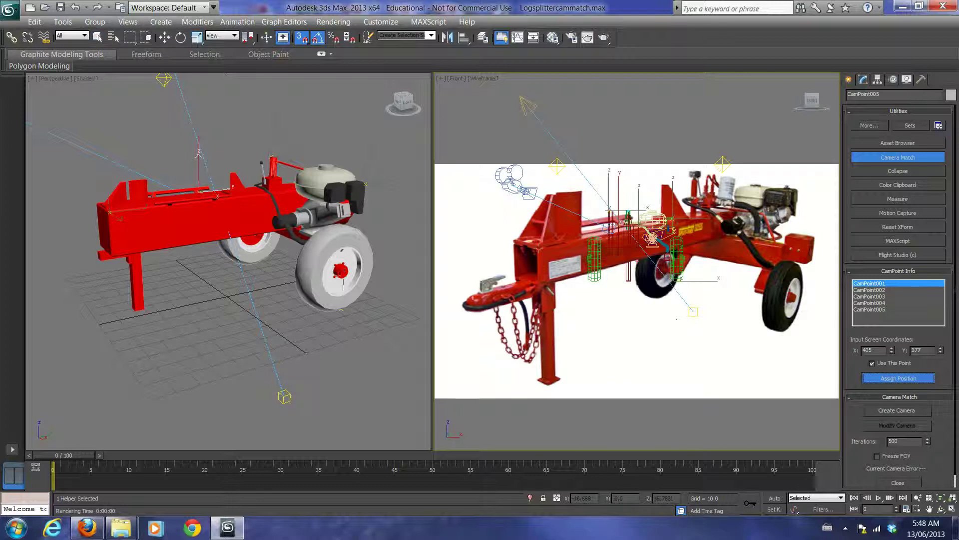
pyautogui.click(483, 306)
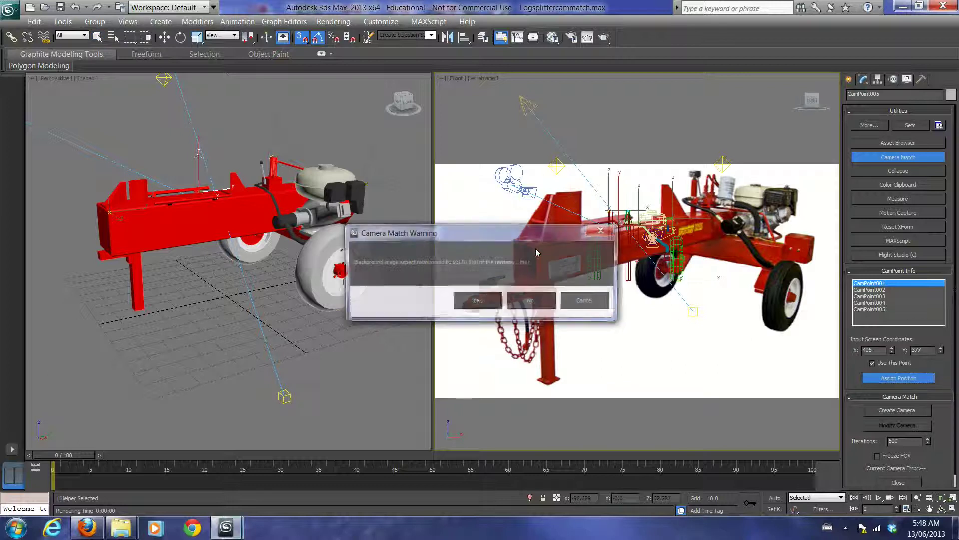
pyautogui.click(482, 304)
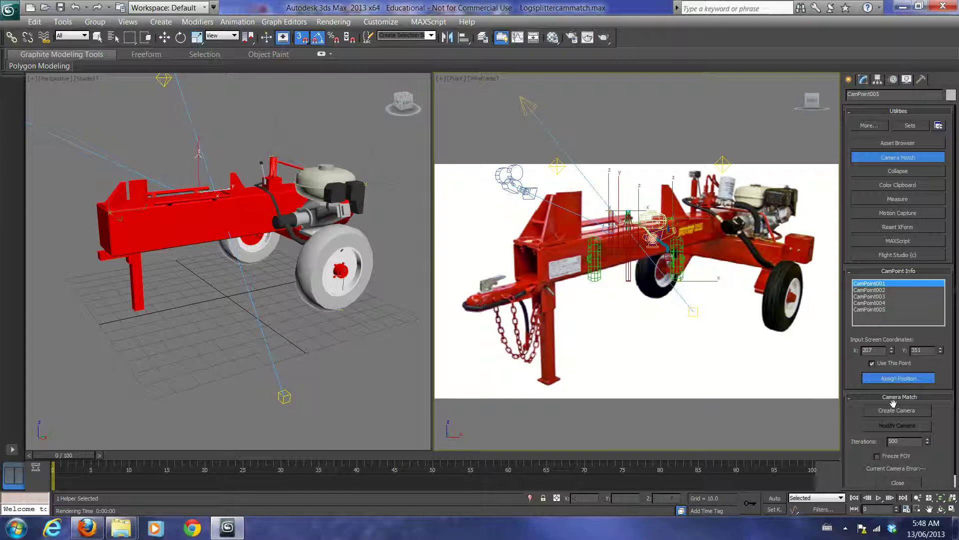
# Check Use This Point for CamPoint002, CamPoint003, CamPoint004 and CamPoint005
pyautogui.click(894, 291)
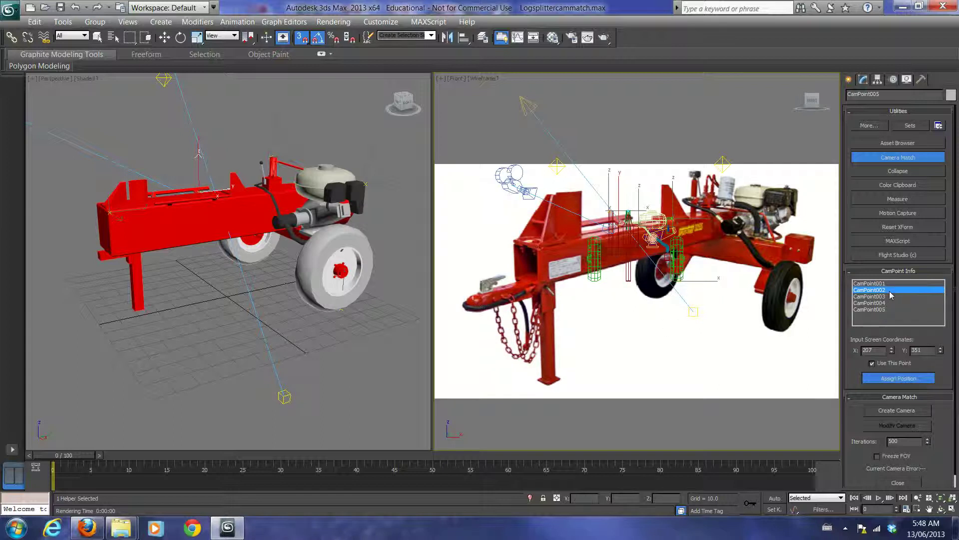
pyautogui.click(873, 363)
pyautogui.click(880, 297)
pyautogui.click(873, 363)
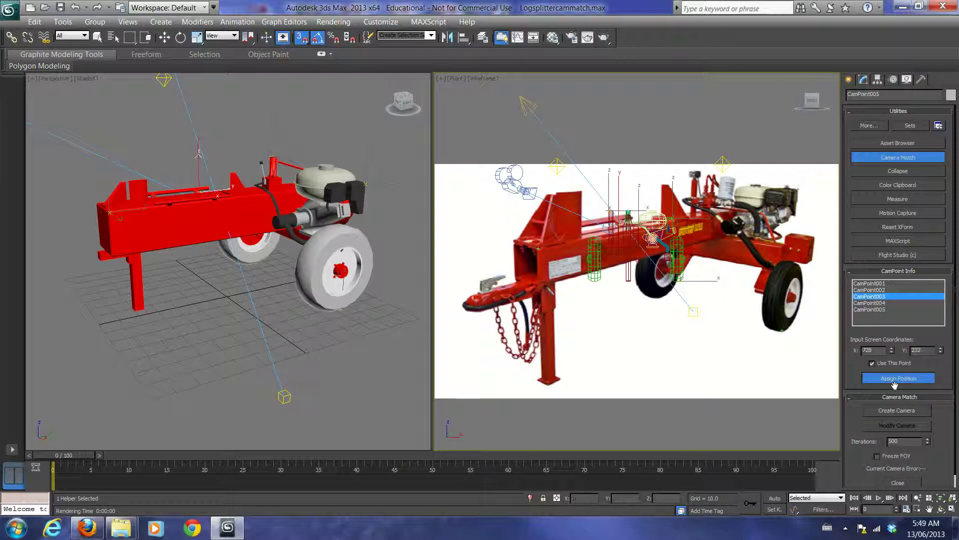
pyautogui.click(869, 303)
pyautogui.click(872, 364)
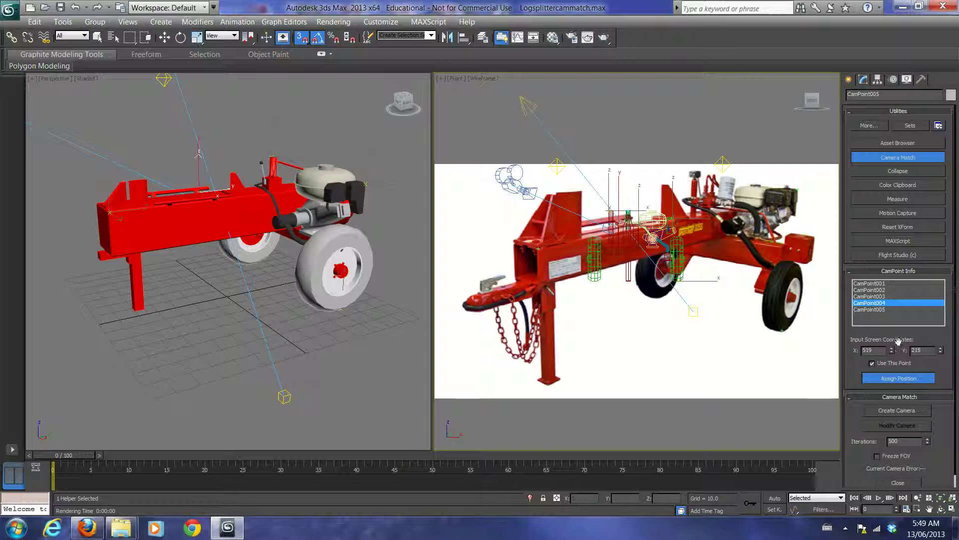
pyautogui.click(879, 310)
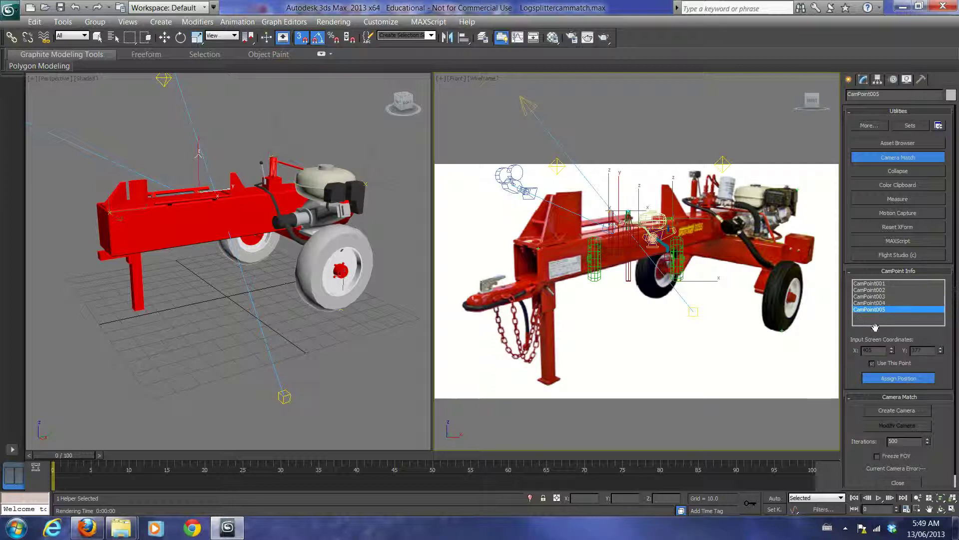
pyautogui.click(872, 363)
# Save the scene as the next numbered version after Logsplittercammatch01, Logsplittercammatch02.max
pyautogui.click(906, 411)
pyautogui.click(10, 12)
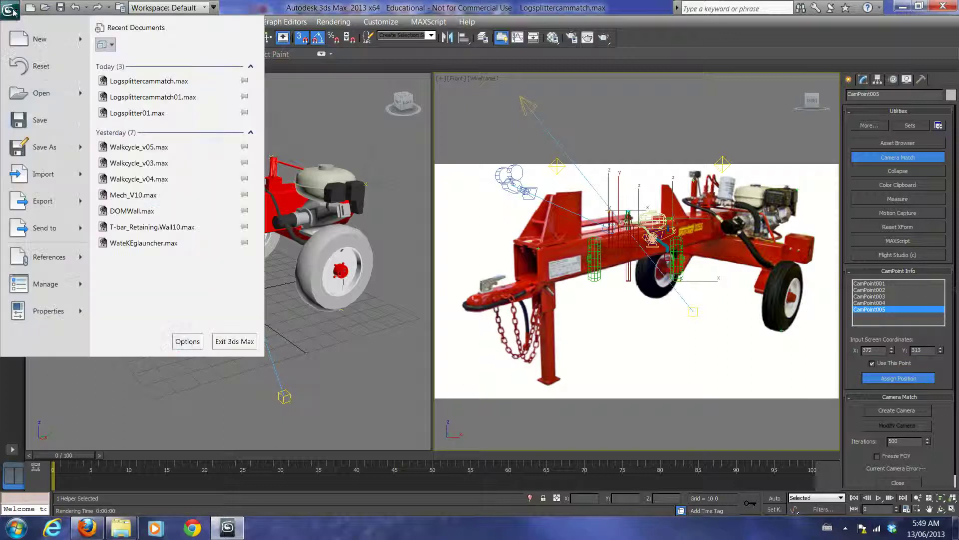
pyautogui.click(30, 146)
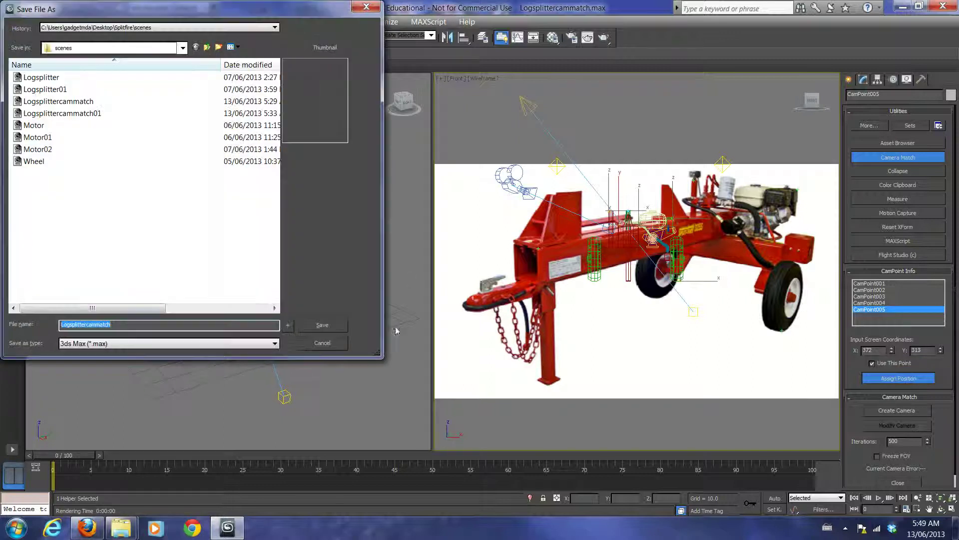
pyautogui.click(73, 113)
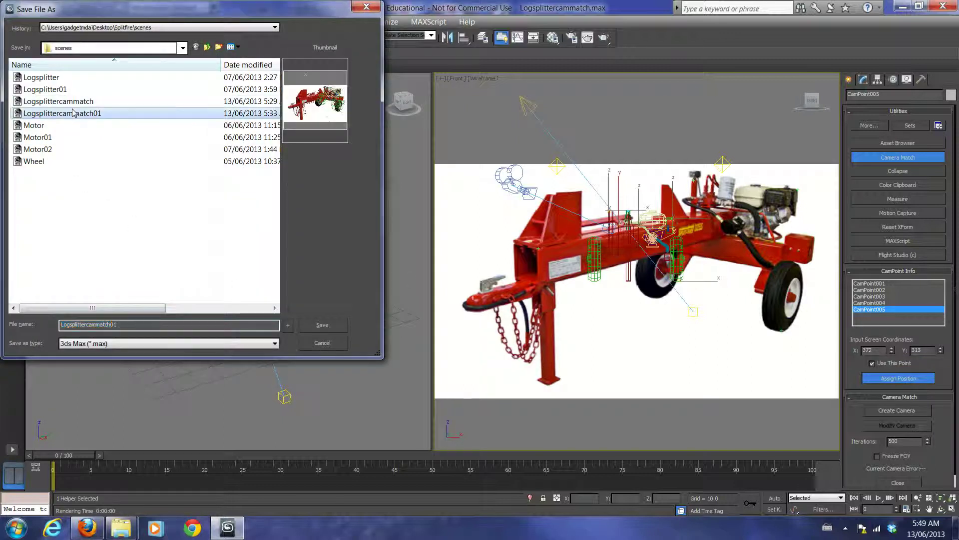
pyautogui.click(288, 326)
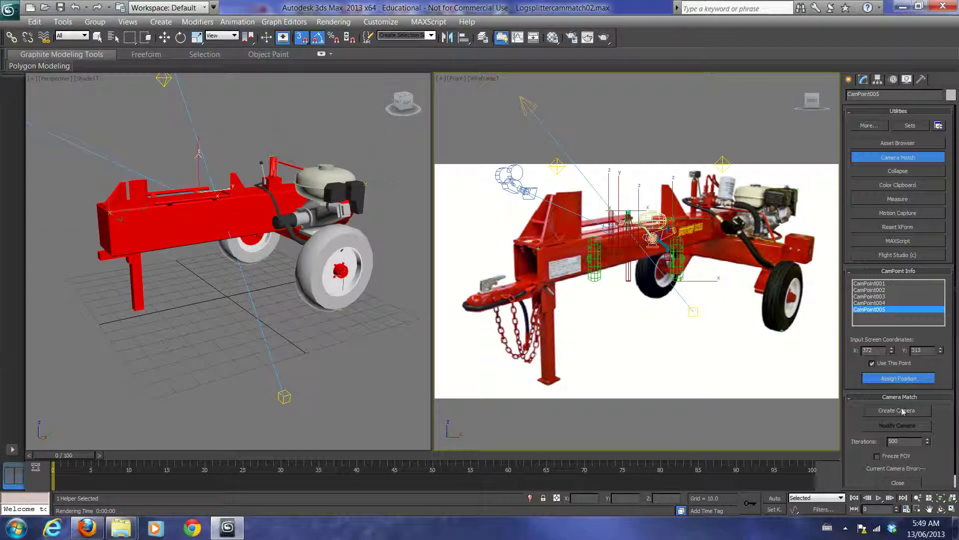
# Create Camera002 from the matched points, roll and dolly it, then select Camera001
pyautogui.click(881, 409)
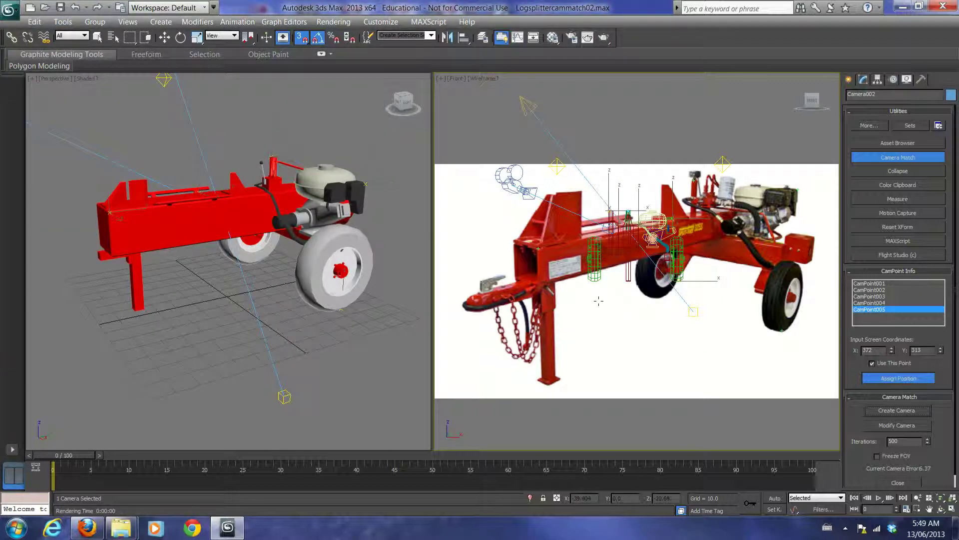
pyautogui.press('c')
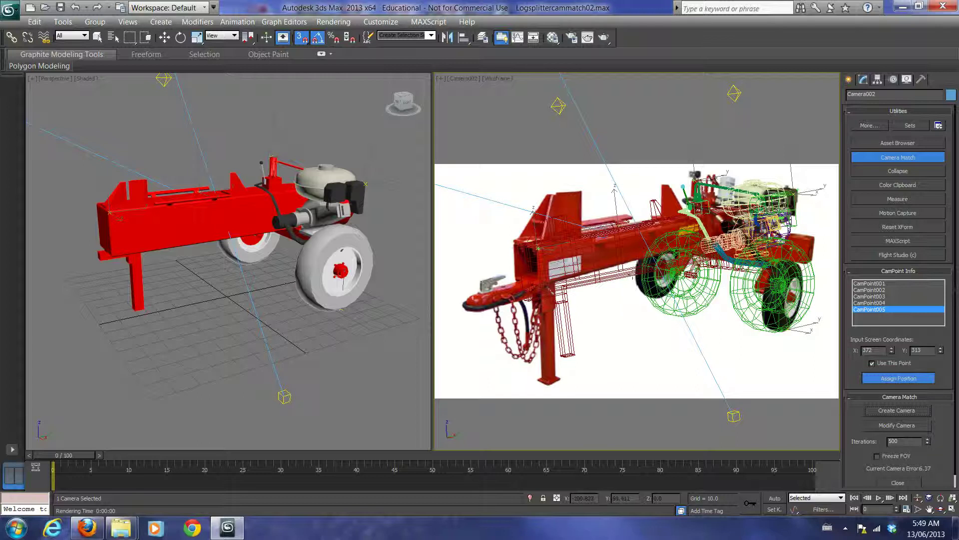
pyautogui.click(940, 498)
pyautogui.moveTo(702, 336); pyautogui.dragTo(659, 302)
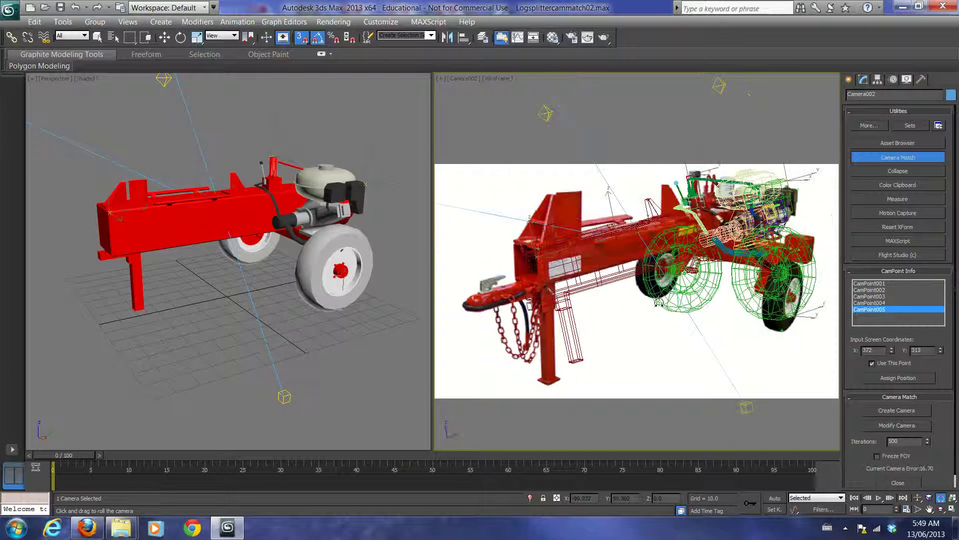
pyautogui.click(918, 498)
pyautogui.moveTo(697, 309)
pyautogui.mouseDown()
pyautogui.moveTo(702, 318)
pyautogui.moveTo(703, 309)
pyautogui.mouseUp()
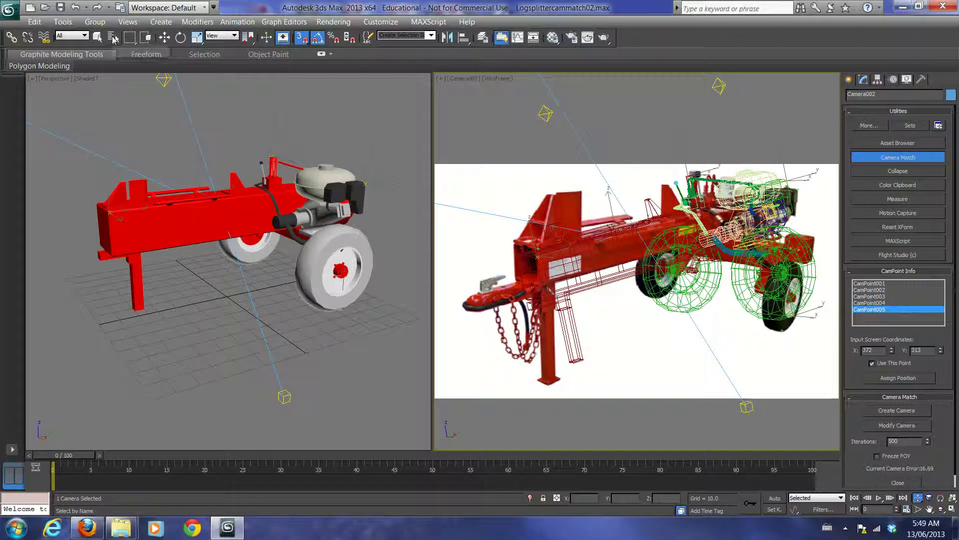
pyautogui.click(114, 39)
pyautogui.doubleClick(98, 176)
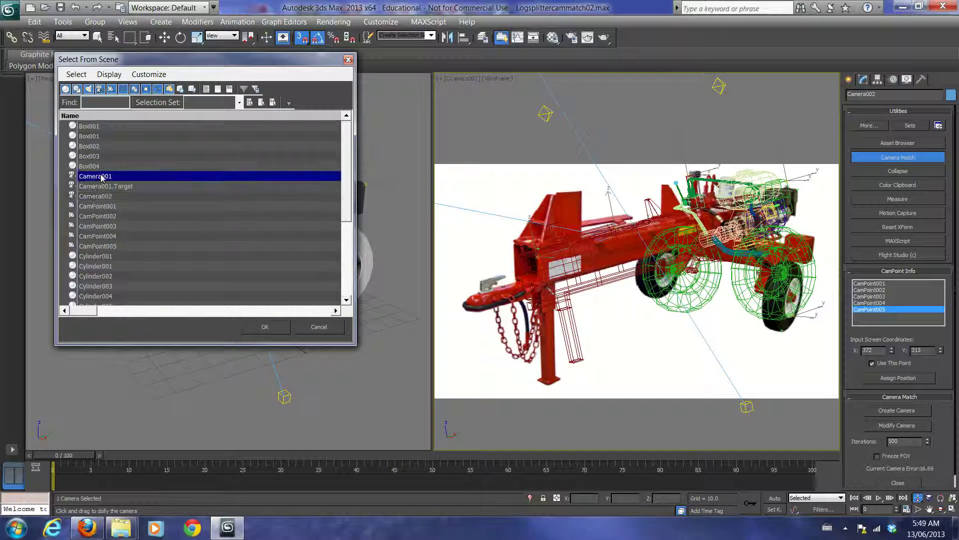
# Give Camera001 a 35mm stock lens and look through it in the right viewport
pyautogui.click(864, 80)
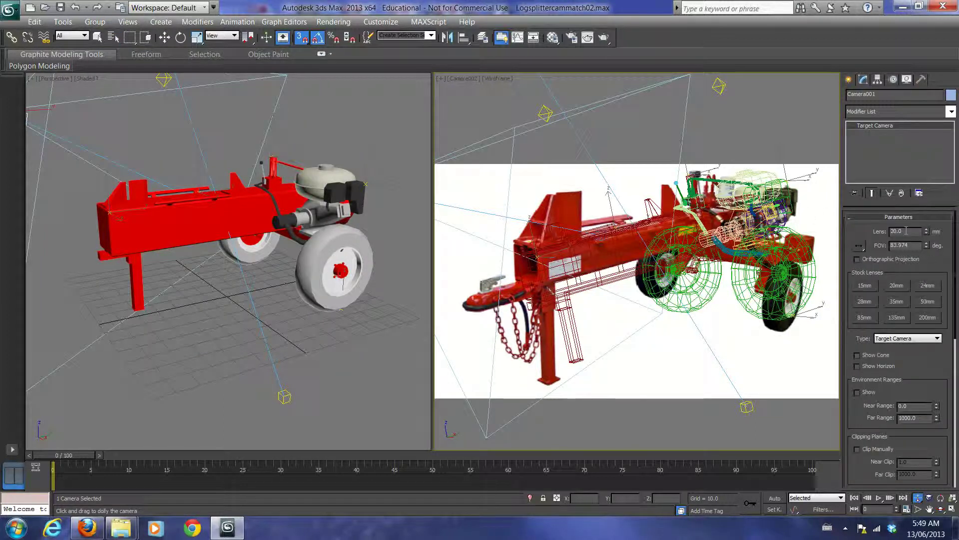
pyautogui.click(897, 302)
pyautogui.press('c')
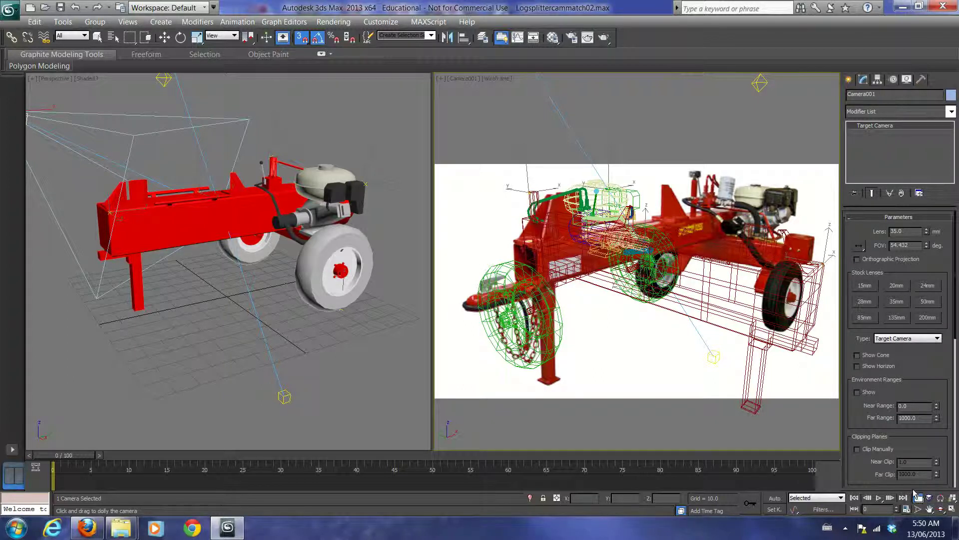
# Orbit Camera001 around the log splitter and dolly in so the wireframe grows against the photo
pyautogui.click(942, 509)
pyautogui.moveTo(704, 296); pyautogui.dragTo(613, 291)
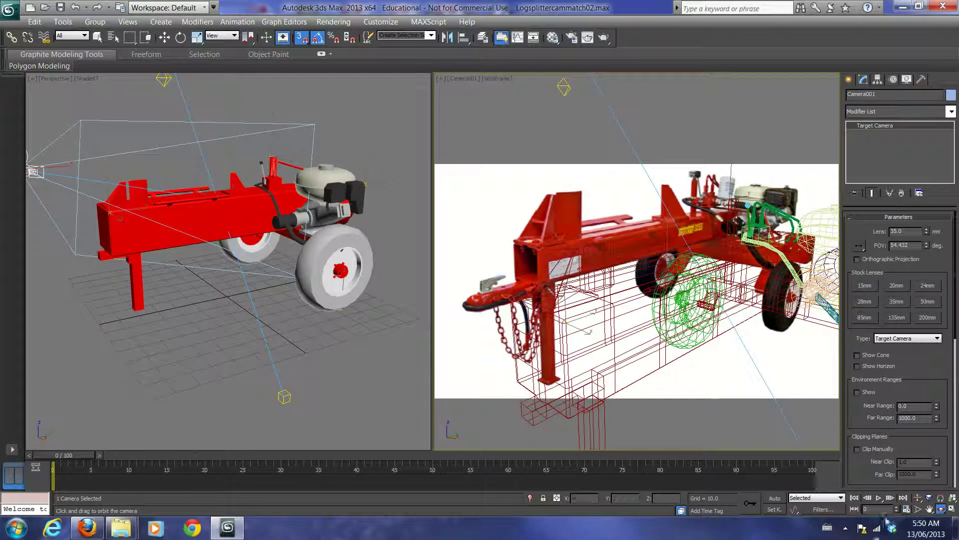
pyautogui.click(918, 497)
pyautogui.moveTo(796, 443); pyautogui.dragTo(763, 437)
# Truck and re-dolly Camera001 so the wireframe slides left onto the photographed machine
pyautogui.click(930, 509)
pyautogui.moveTo(733, 364); pyautogui.dragTo(670, 316)
pyautogui.moveTo(658, 309); pyautogui.dragTo(663, 311)
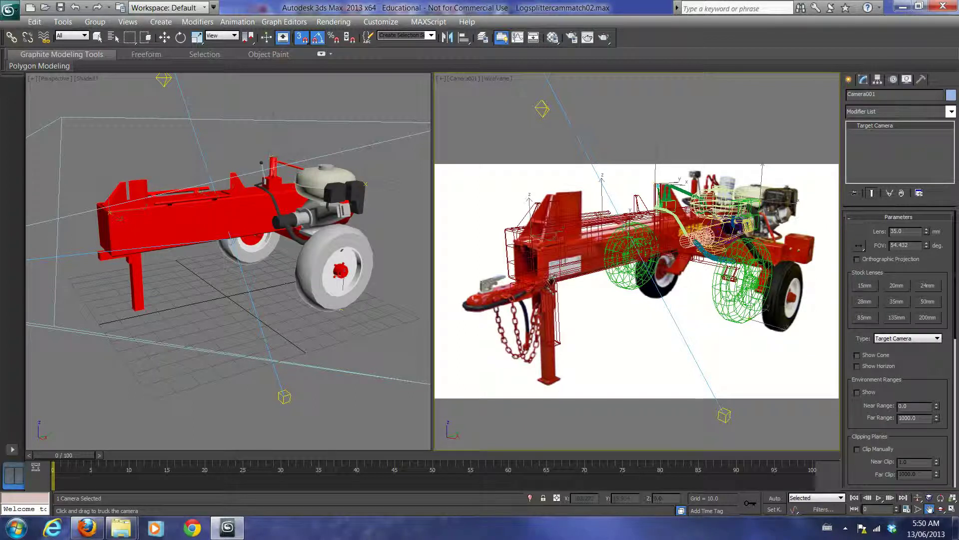
pyautogui.moveTo(557, 275); pyautogui.dragTo(556, 283)
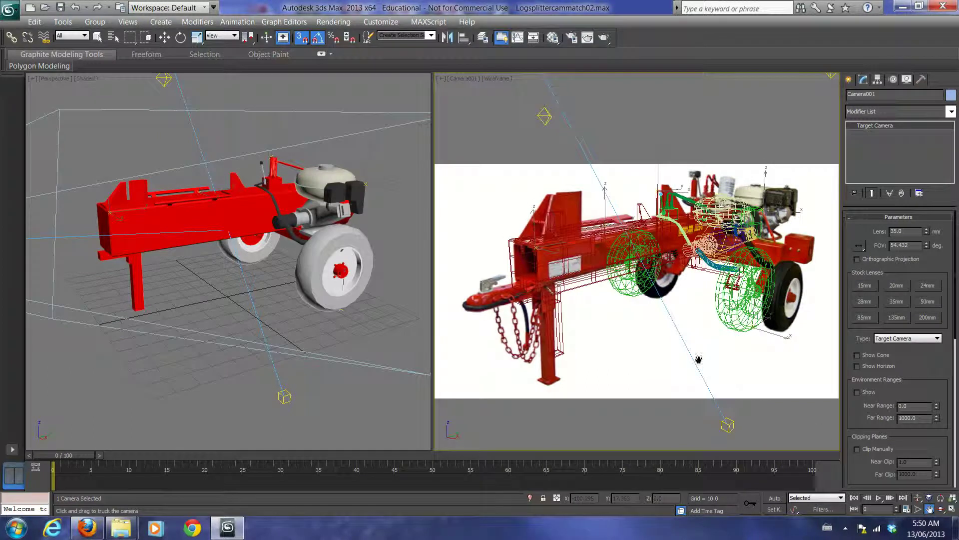
pyautogui.click(918, 497)
pyautogui.moveTo(719, 372); pyautogui.dragTo(719, 381)
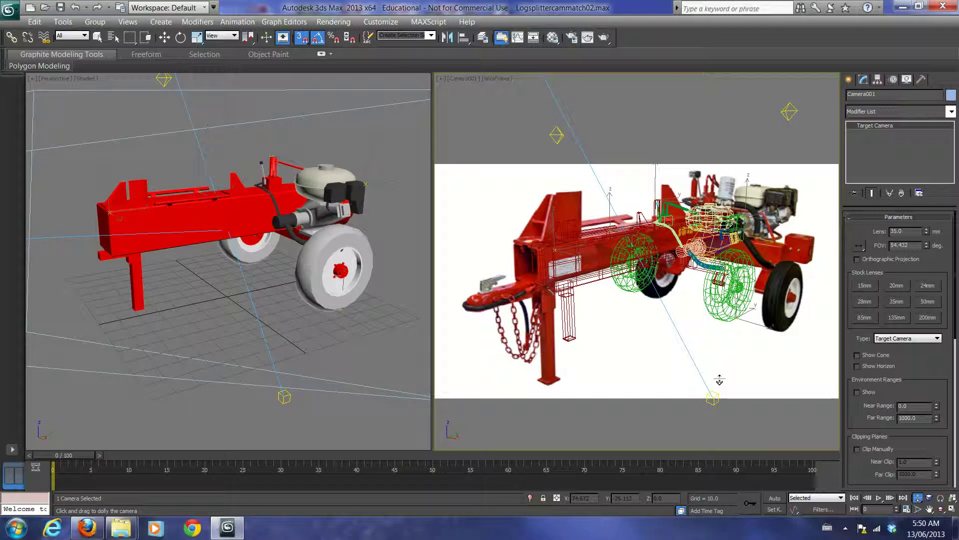
pyautogui.click(929, 509)
pyautogui.moveTo(620, 319); pyautogui.dragTo(606, 313)
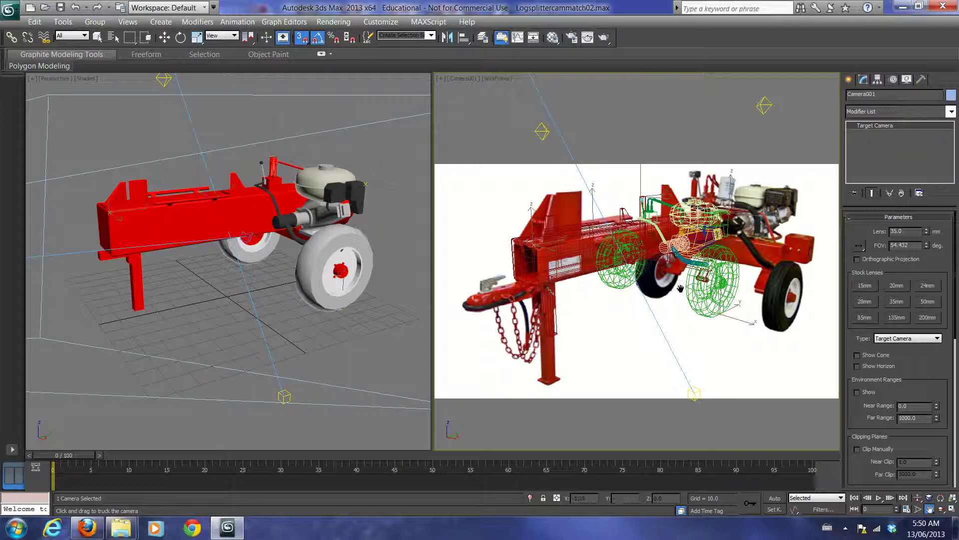
# Move the right wheel Cylinder005 toward the photo's wheel and scale it down to fit
pyautogui.press('w')
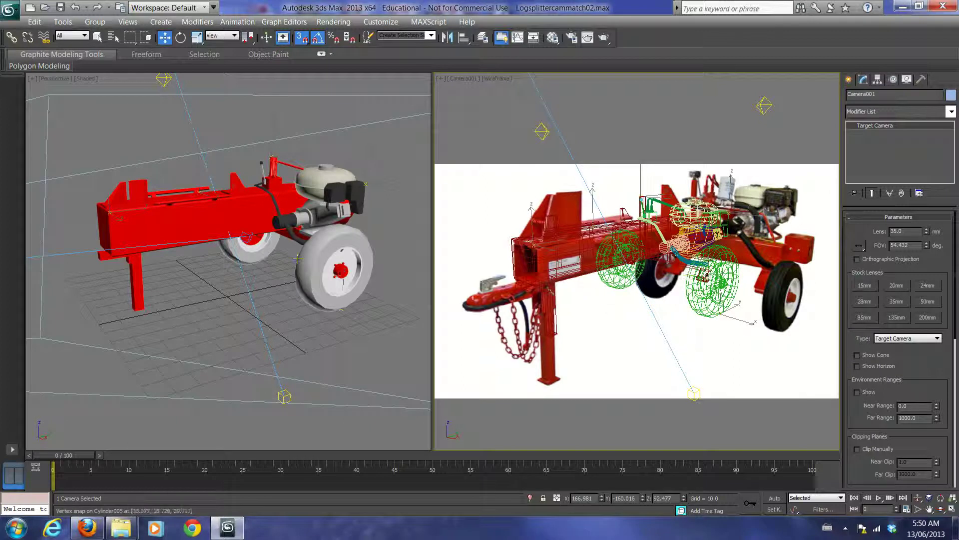
pyautogui.click(709, 273)
pyautogui.moveTo(749, 291); pyautogui.dragTo(680, 291)
pyautogui.click(797, 277)
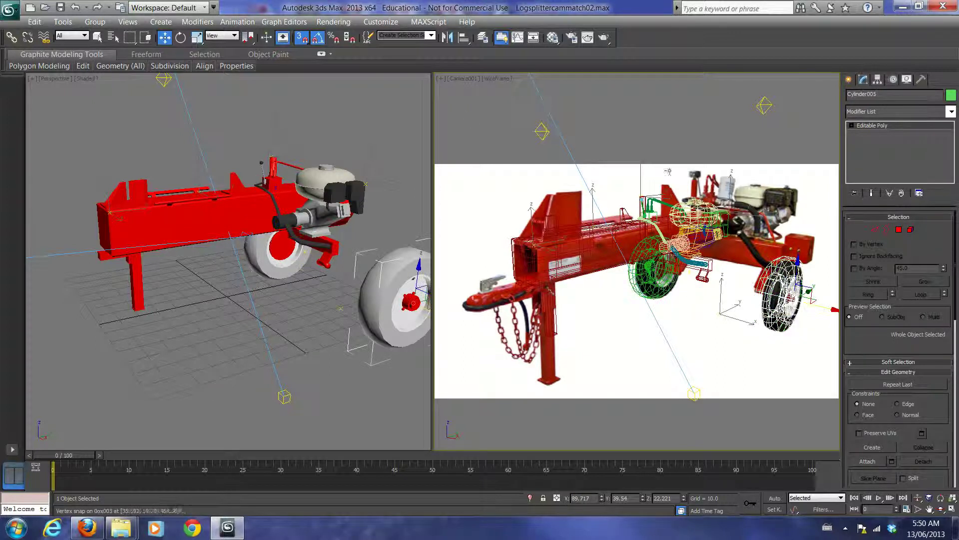
pyautogui.click(196, 37)
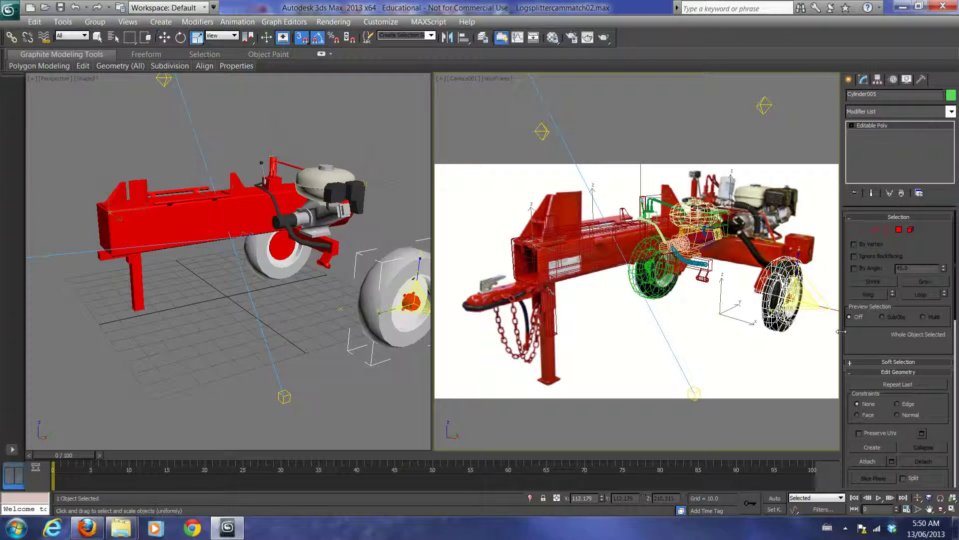
pyautogui.moveTo(799, 298); pyautogui.dragTo(798, 307)
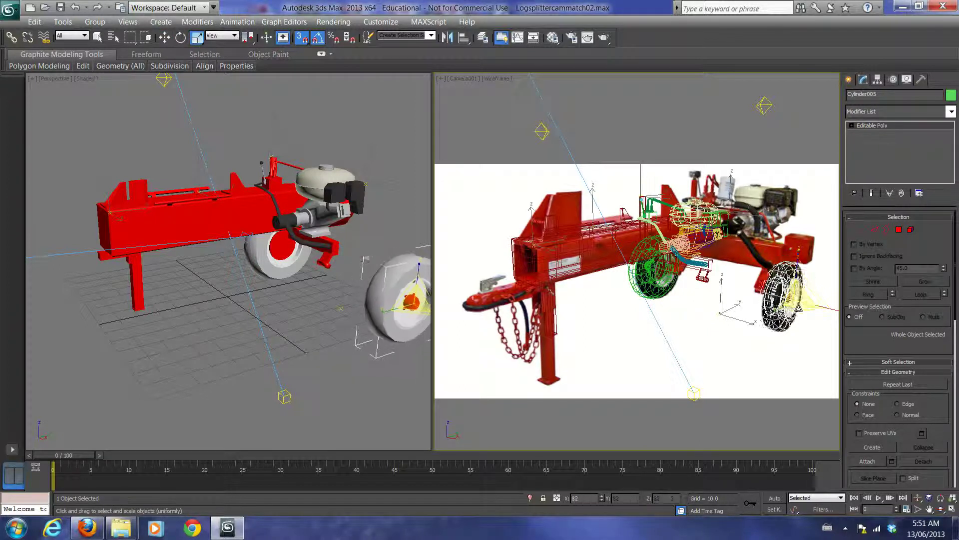
# Shrink the left wheel Cylinder001 to match the photographed left wheel
pyautogui.click(659, 263)
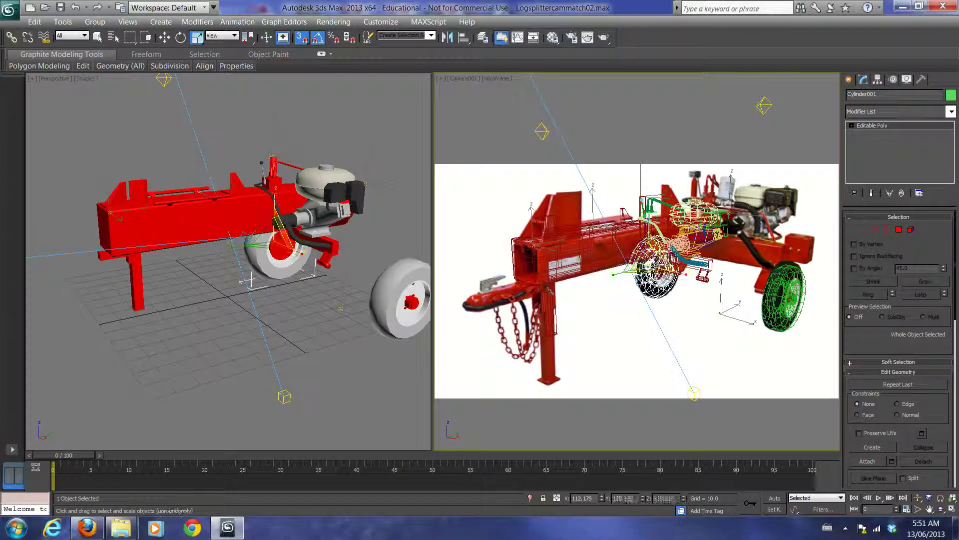
pyautogui.moveTo(649, 263); pyautogui.dragTo(652, 268)
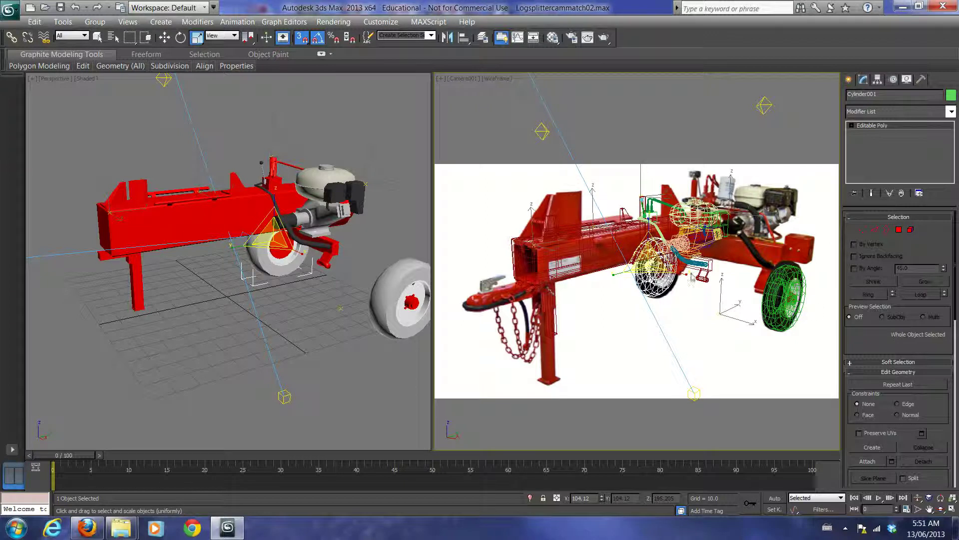
pyautogui.click(664, 322)
pyautogui.click(650, 281)
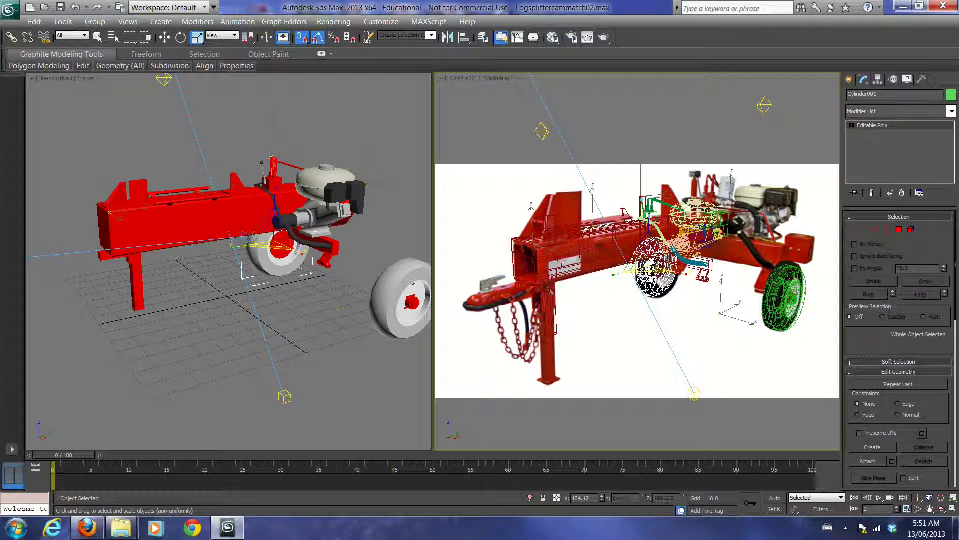
pyautogui.click(803, 285)
# With 3D Snap turned off, raise the right wheel Cylinder005 onto the photographed wheel
pyautogui.click(790, 287)
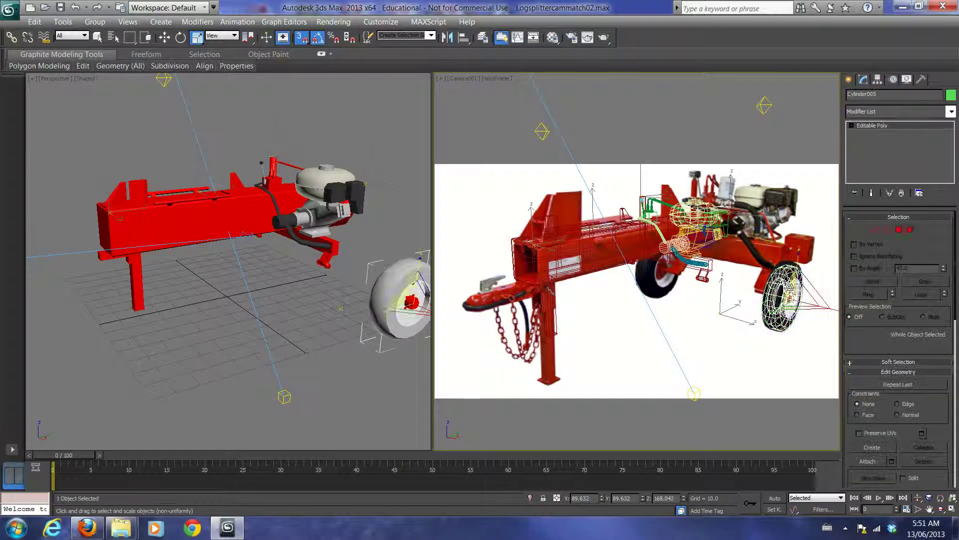
pyautogui.click(164, 37)
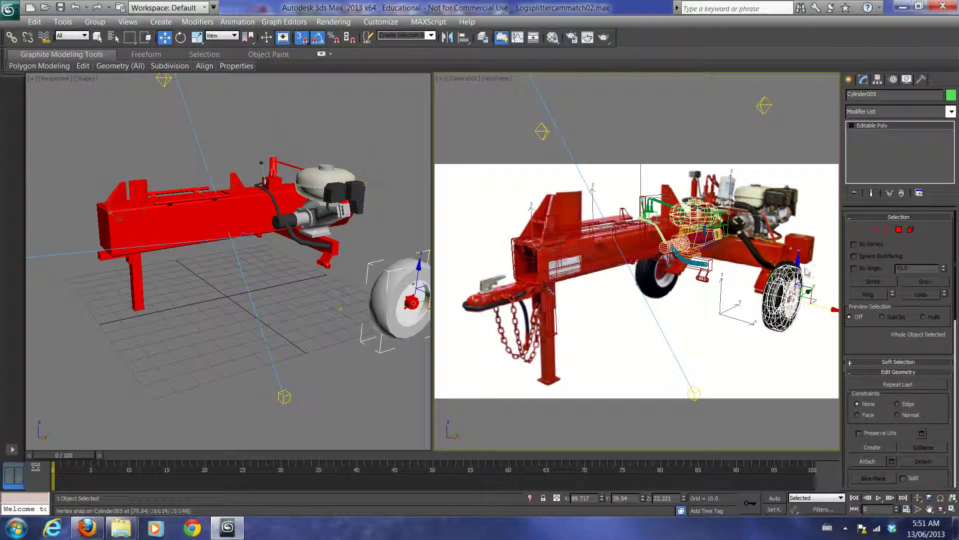
pyautogui.moveTo(802, 272); pyautogui.dragTo(682, 244)
pyautogui.rightClick(682, 245)
pyautogui.click(301, 37)
pyautogui.moveTo(799, 275); pyautogui.dragTo(799, 268)
pyautogui.click(617, 249)
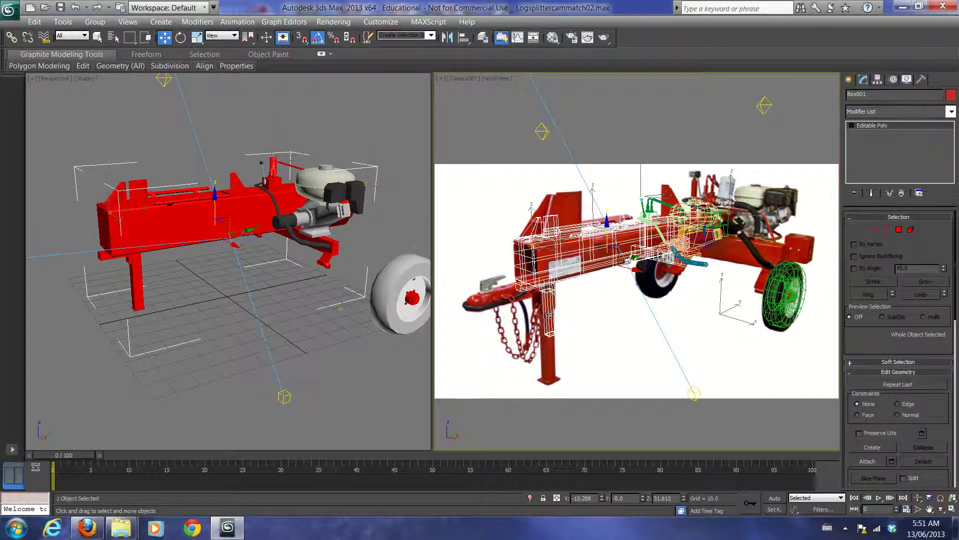
# In Box001's vertex mode, lengthen the stand leg downward and raise the front wedge's top vertices
pyautogui.click(899, 231)
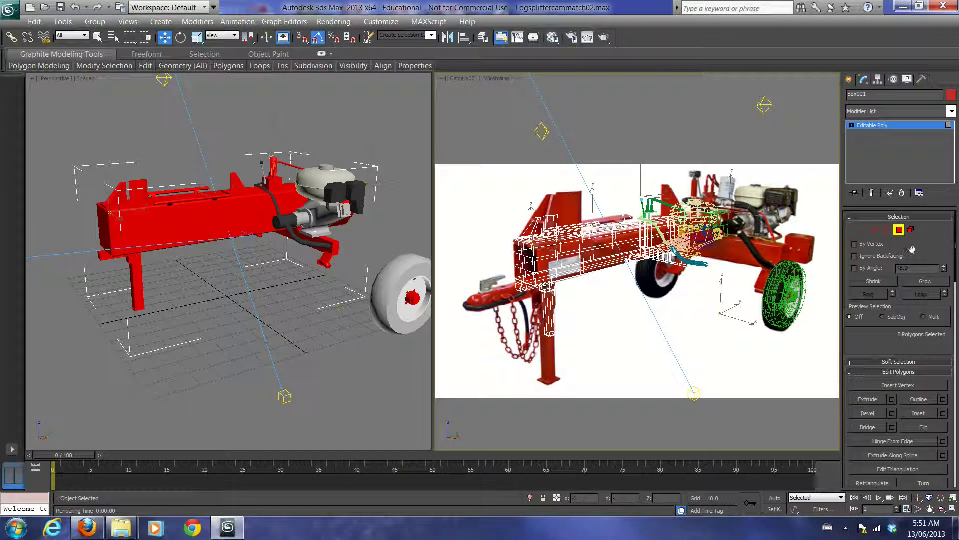
pyautogui.click(863, 230)
pyautogui.moveTo(537, 322); pyautogui.dragTo(561, 358)
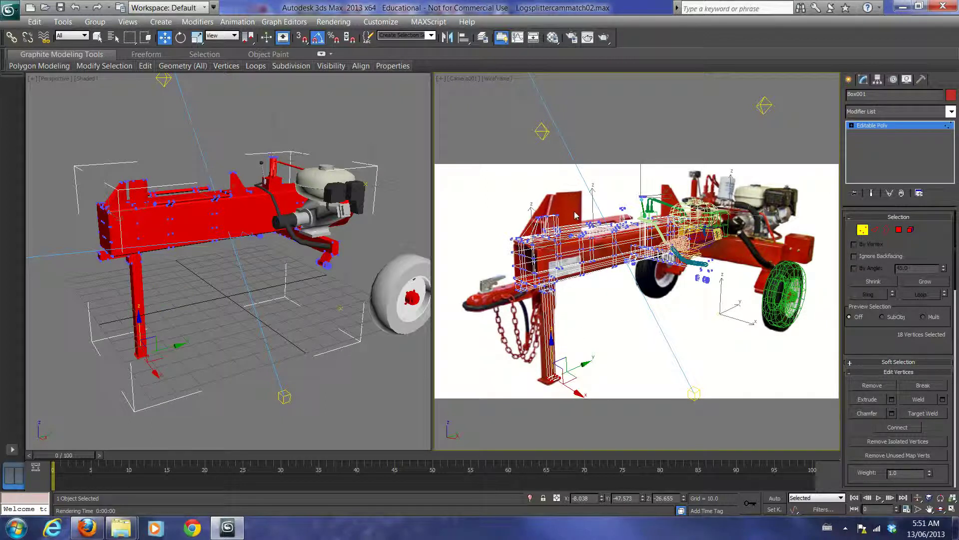
pyautogui.click(525, 201)
pyautogui.moveTo(580, 225); pyautogui.dragTo(544, 172)
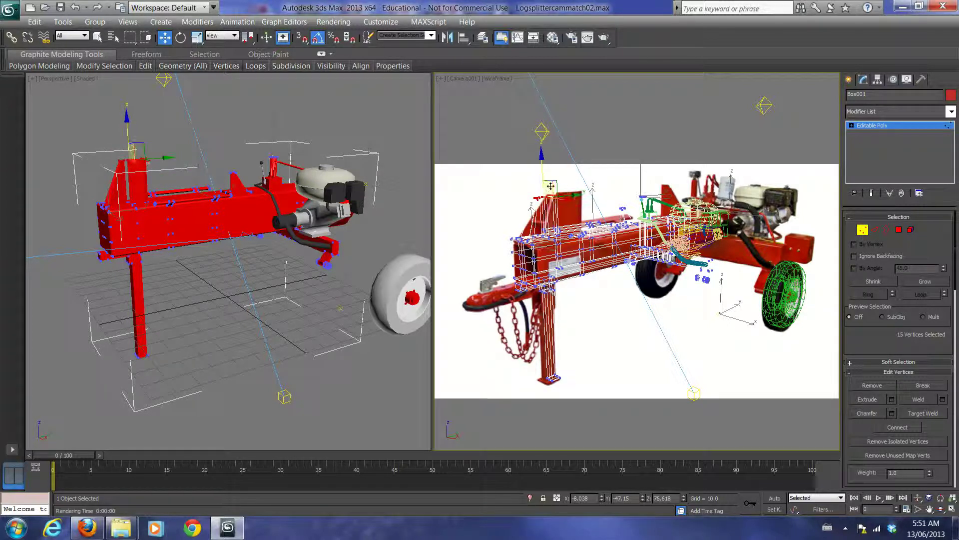
pyautogui.moveTo(544, 175); pyautogui.dragTo(543, 169)
pyautogui.click(668, 202)
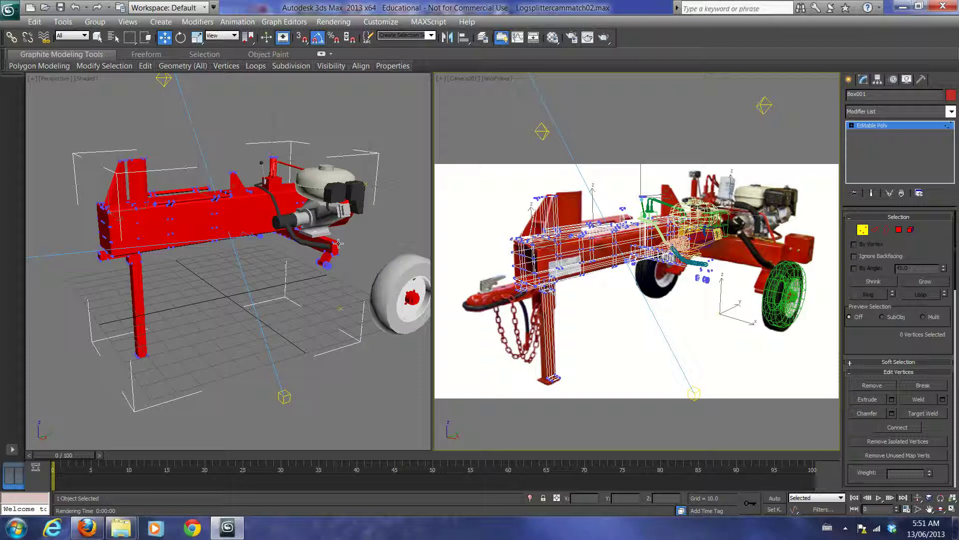
# Select the red body element and stretch its 54 rear vertices out toward the right wheel
pyautogui.click(911, 230)
pyautogui.click(337, 245)
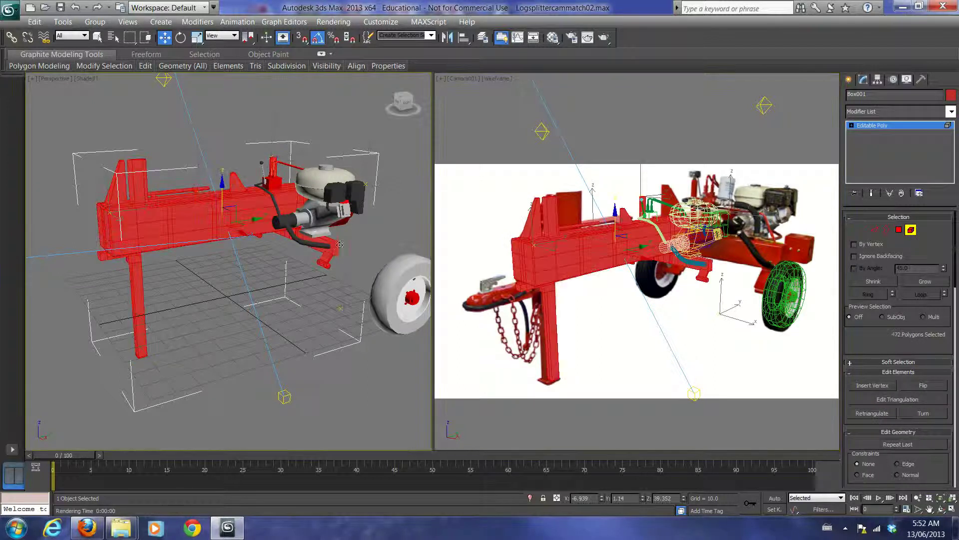
pyautogui.click(863, 230)
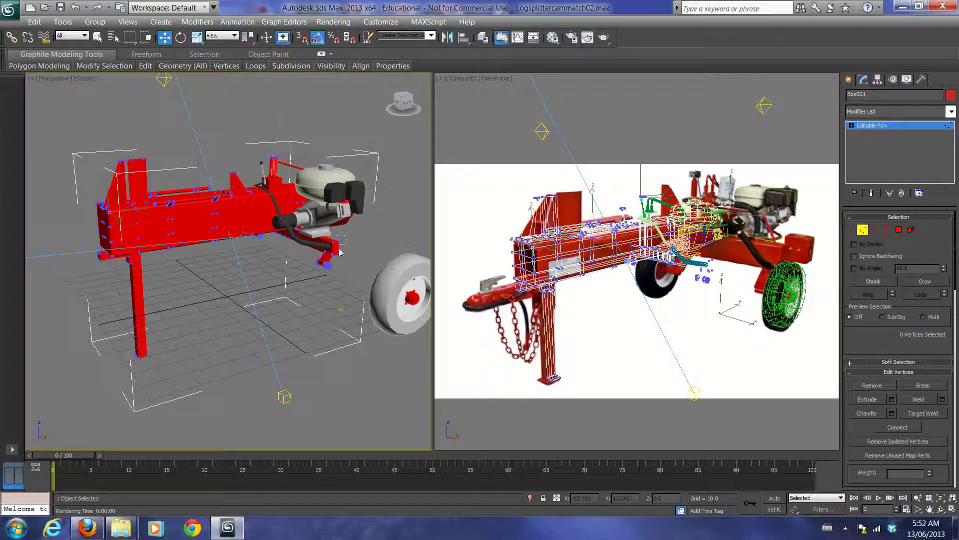
pyautogui.moveTo(315, 283); pyautogui.dragTo(373, 285)
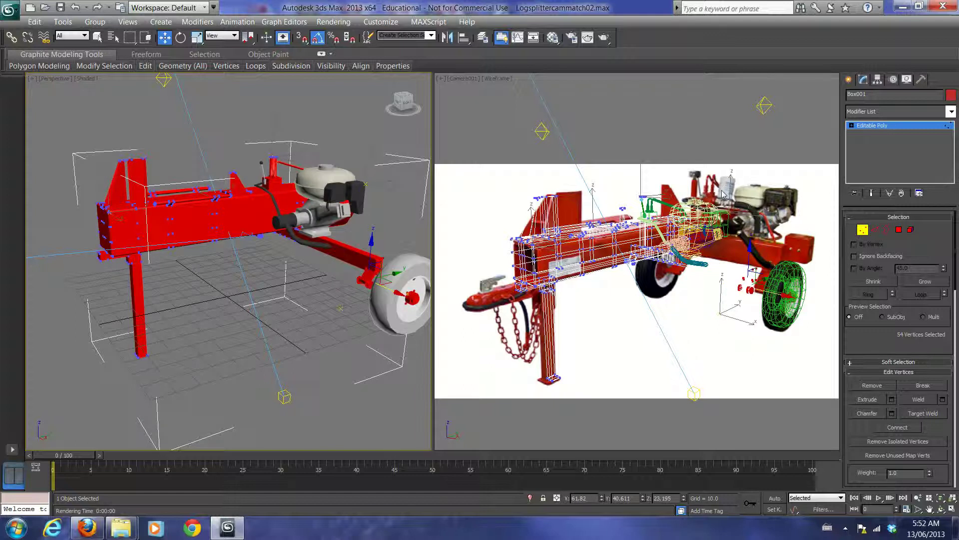